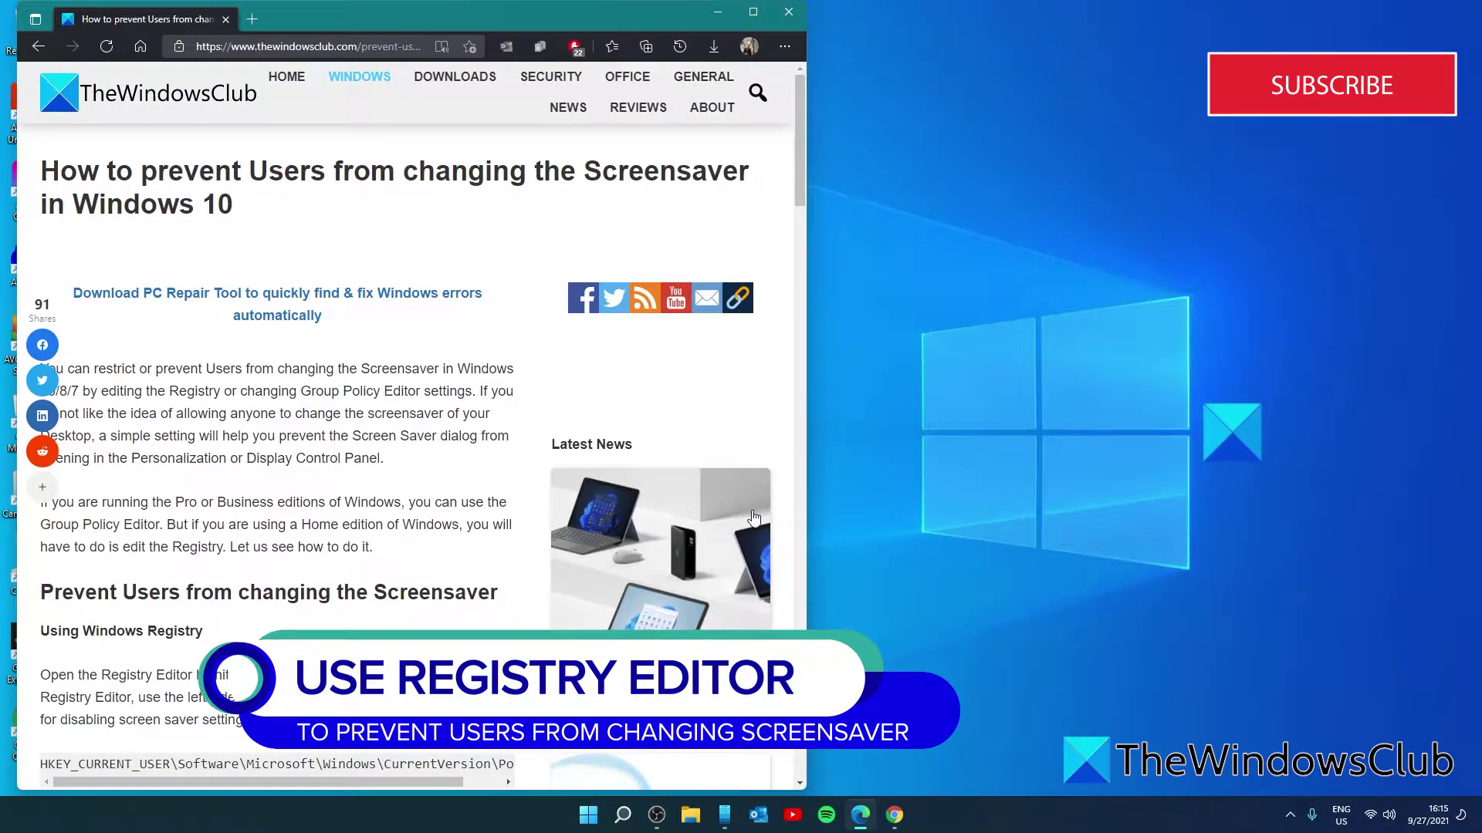
Step: Search the Start menu for 'registry editor' and launch the best match
click(622, 815)
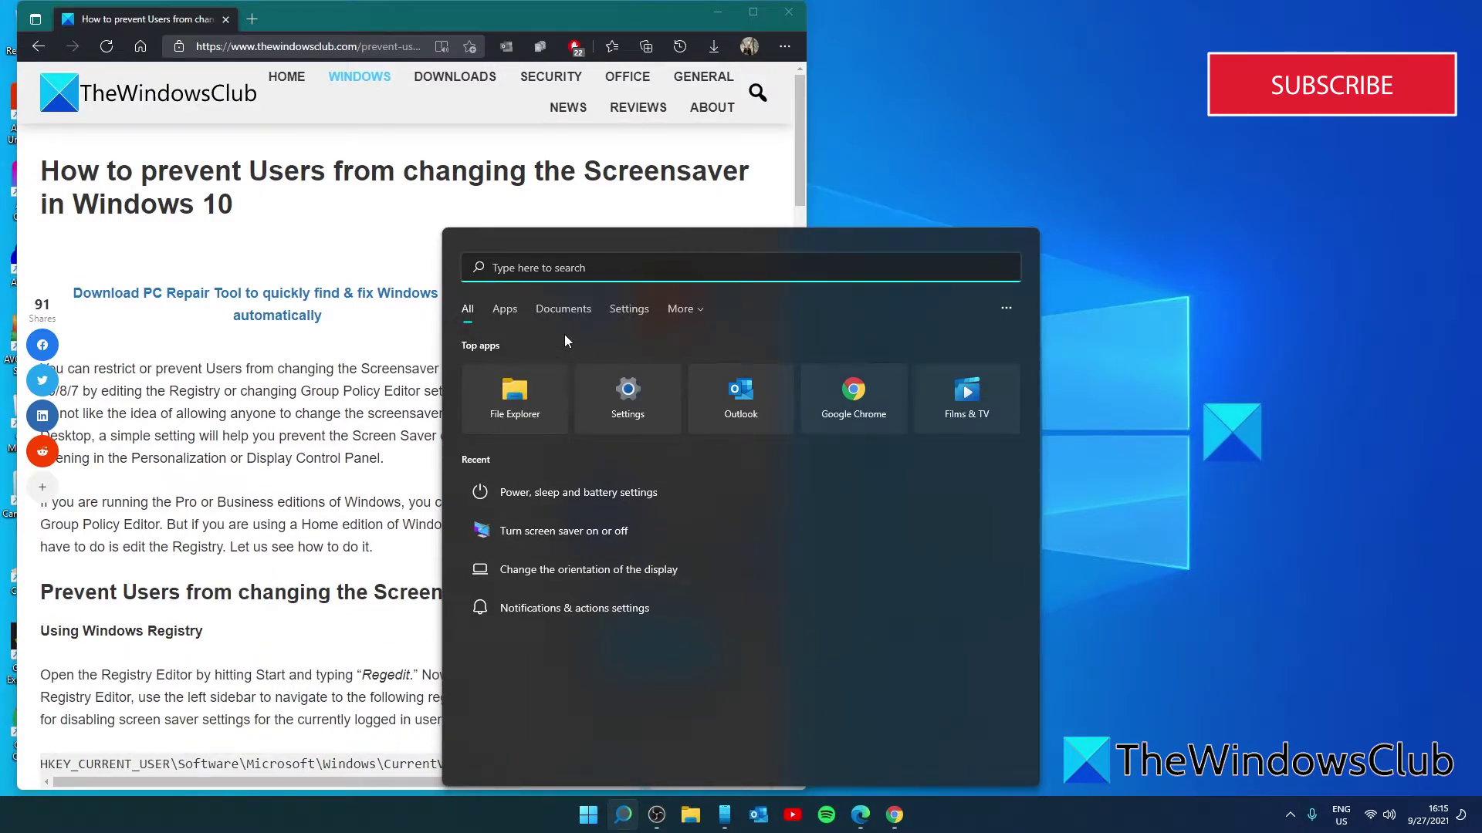
text(registry editor)
key(Return)
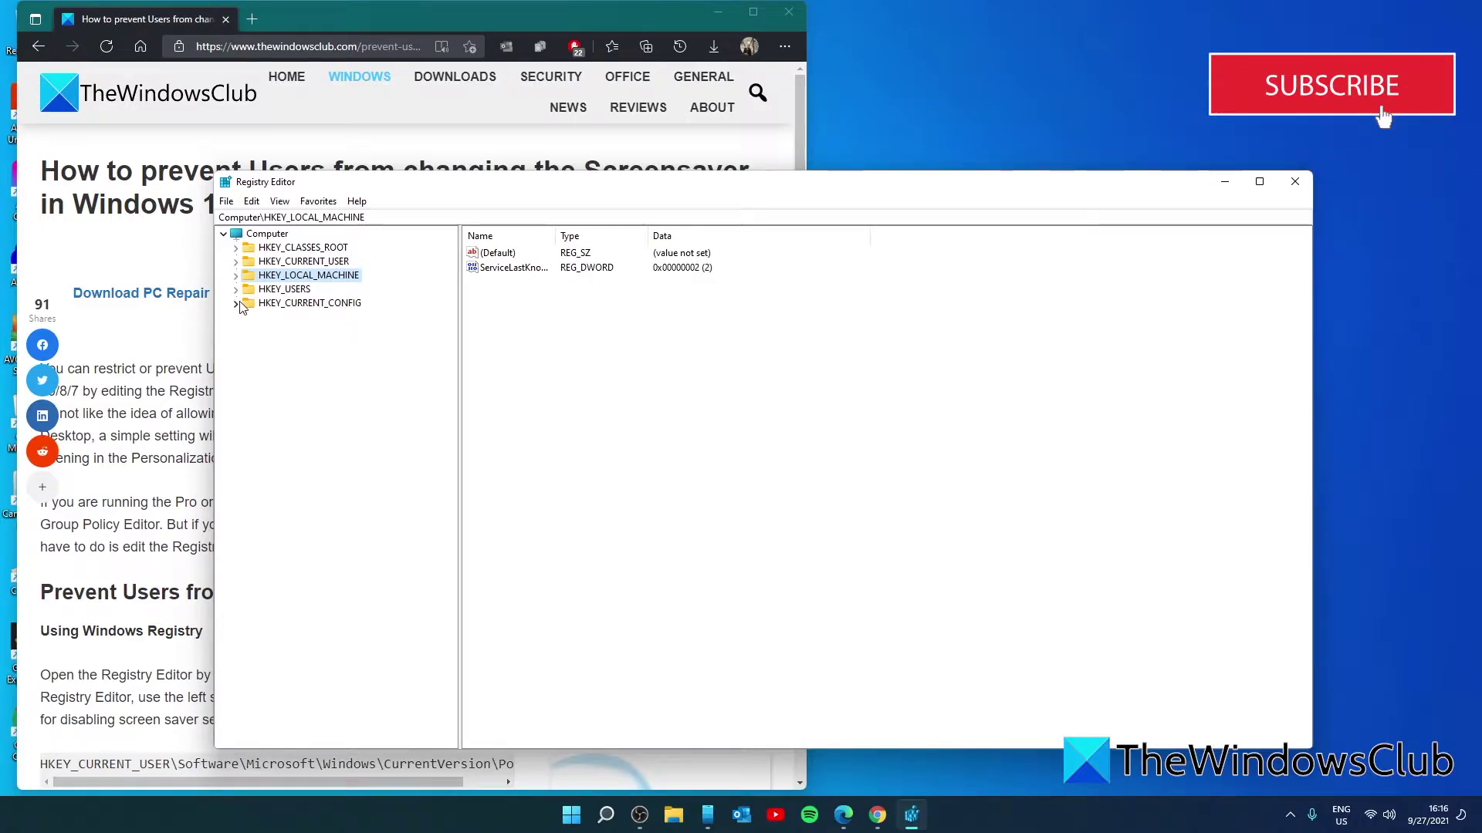
click(236, 262)
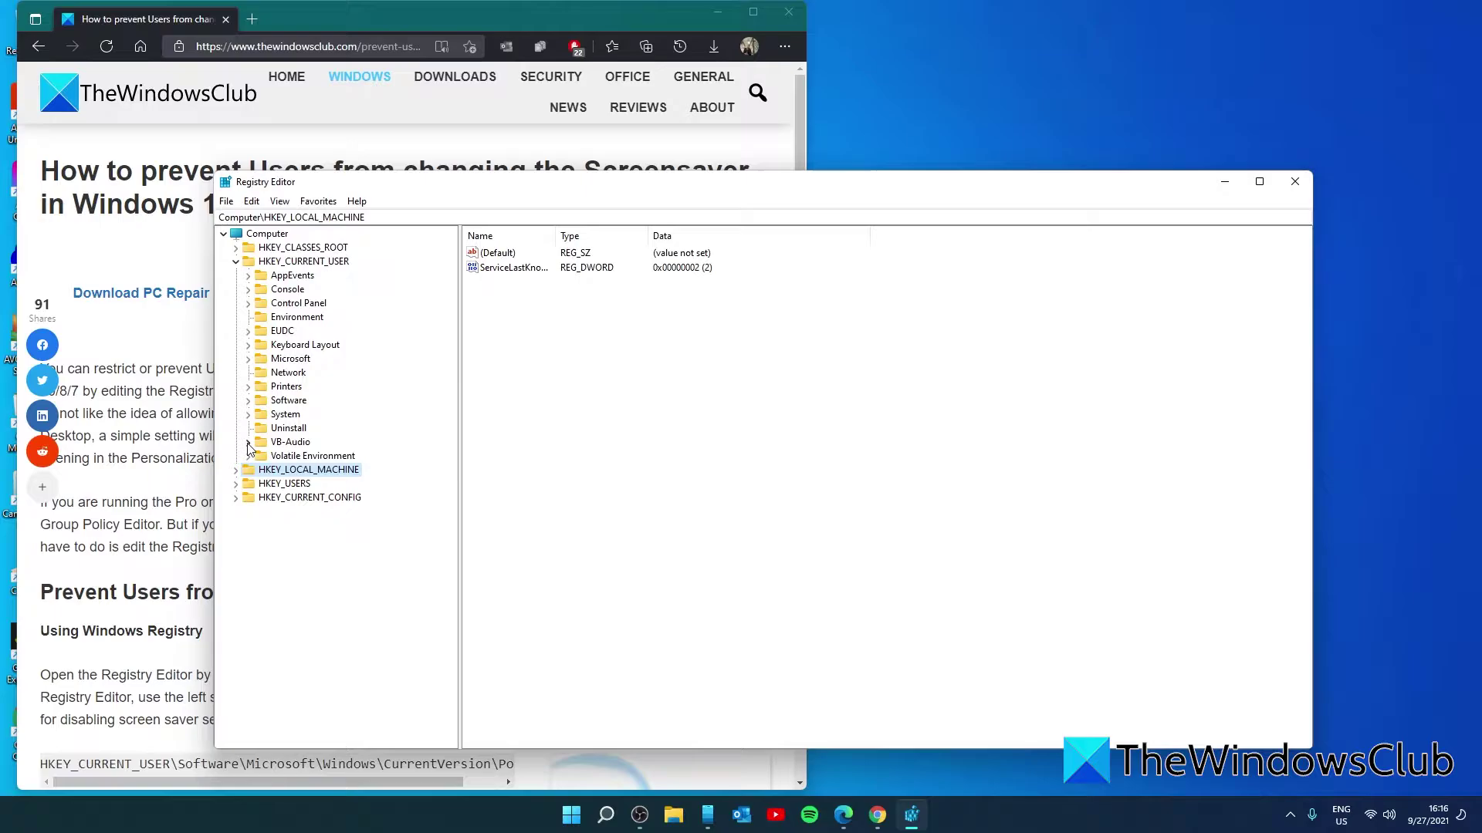
click(248, 401)
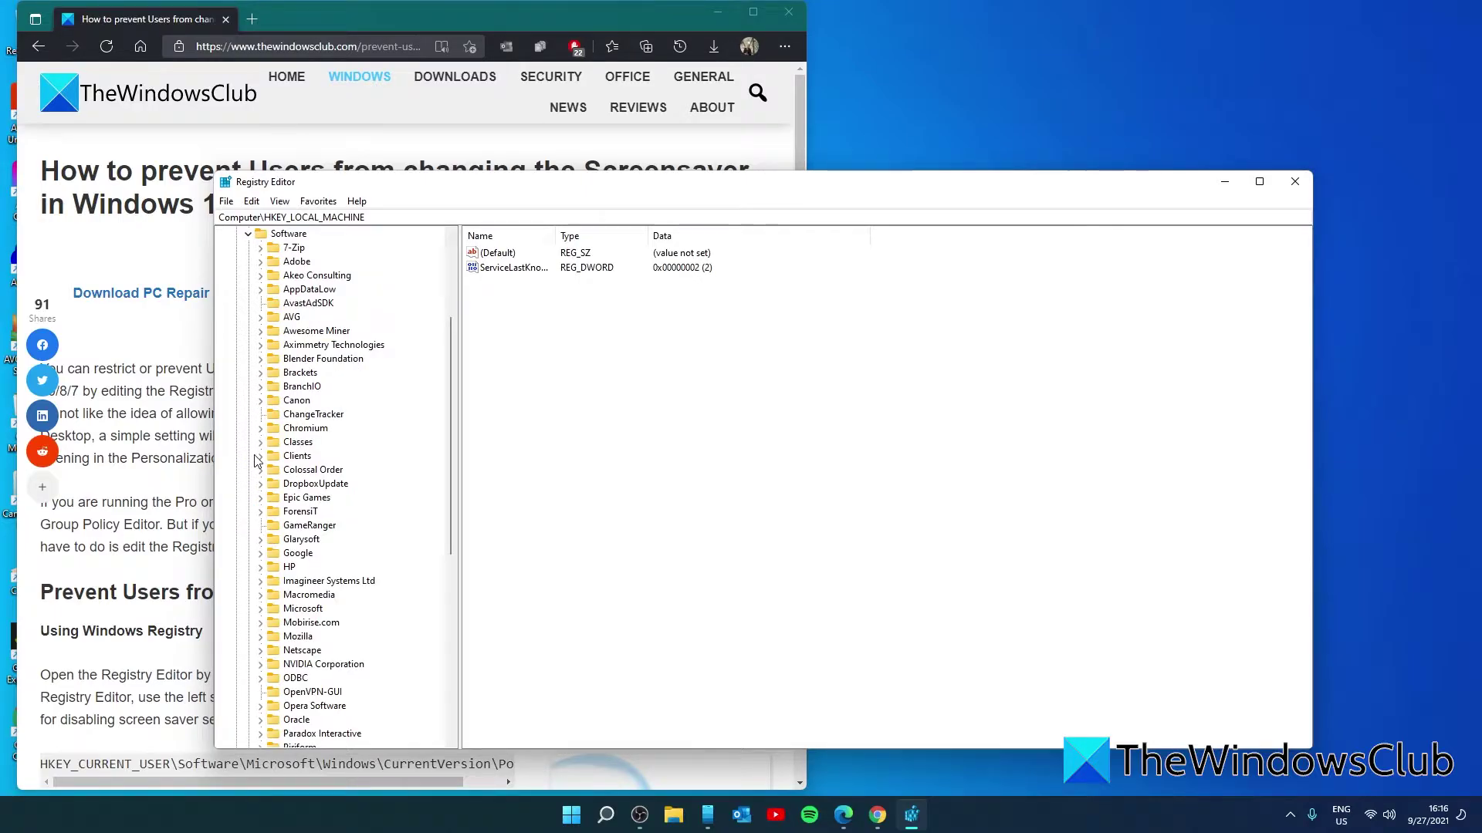
click(261, 608)
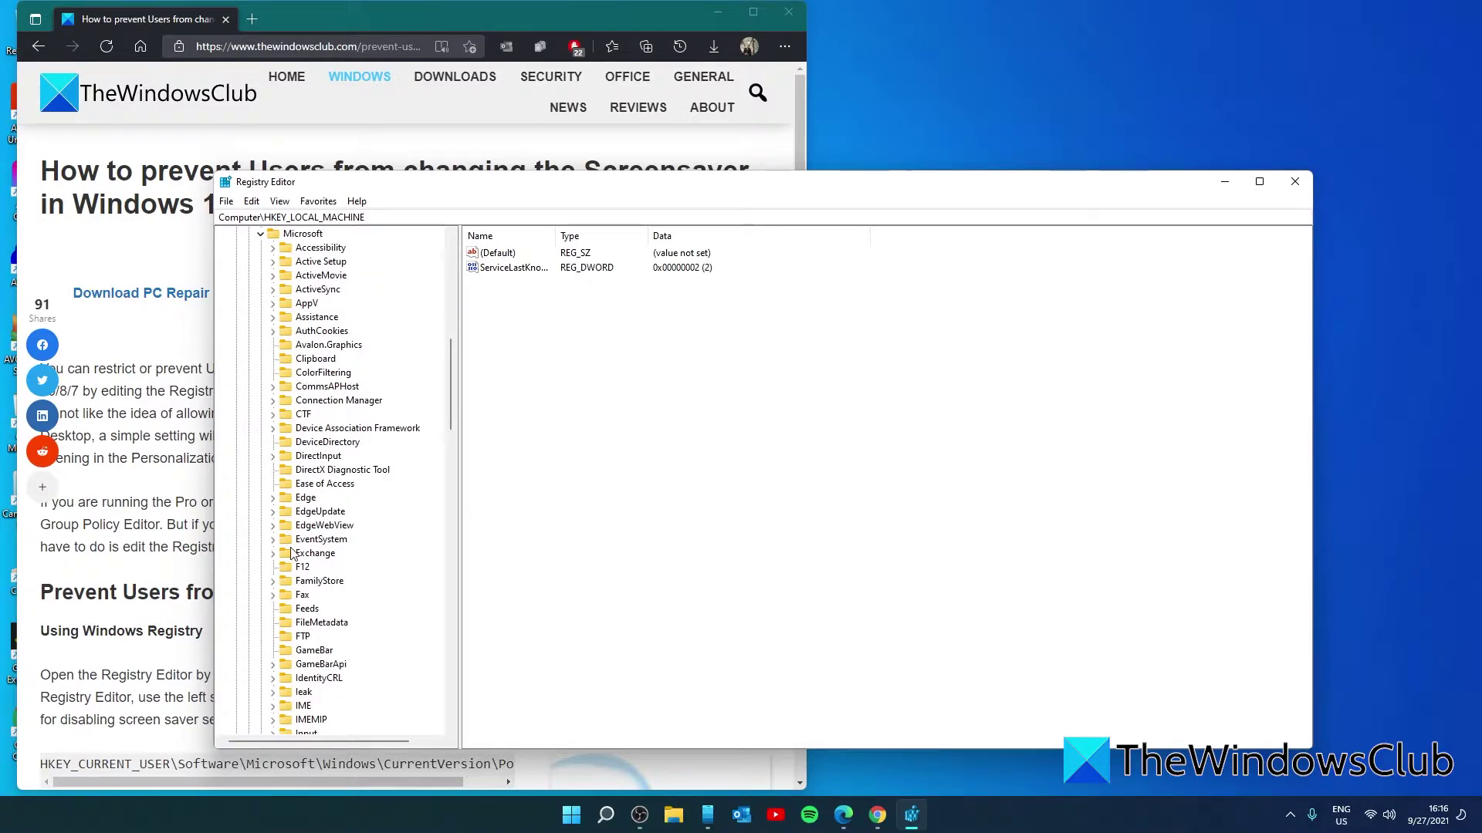
drag(450, 418, 448, 618)
click(274, 527)
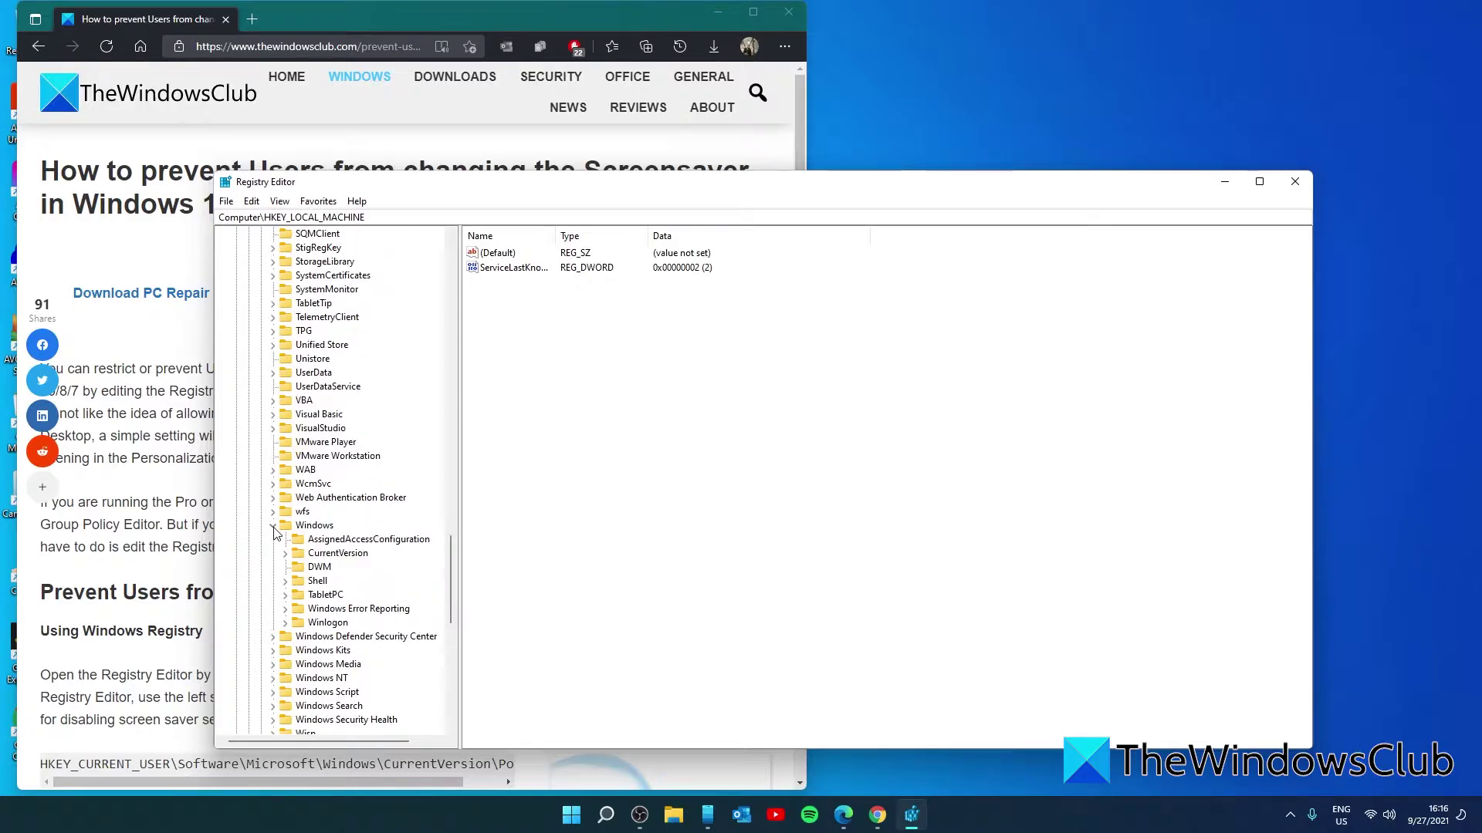
click(285, 554)
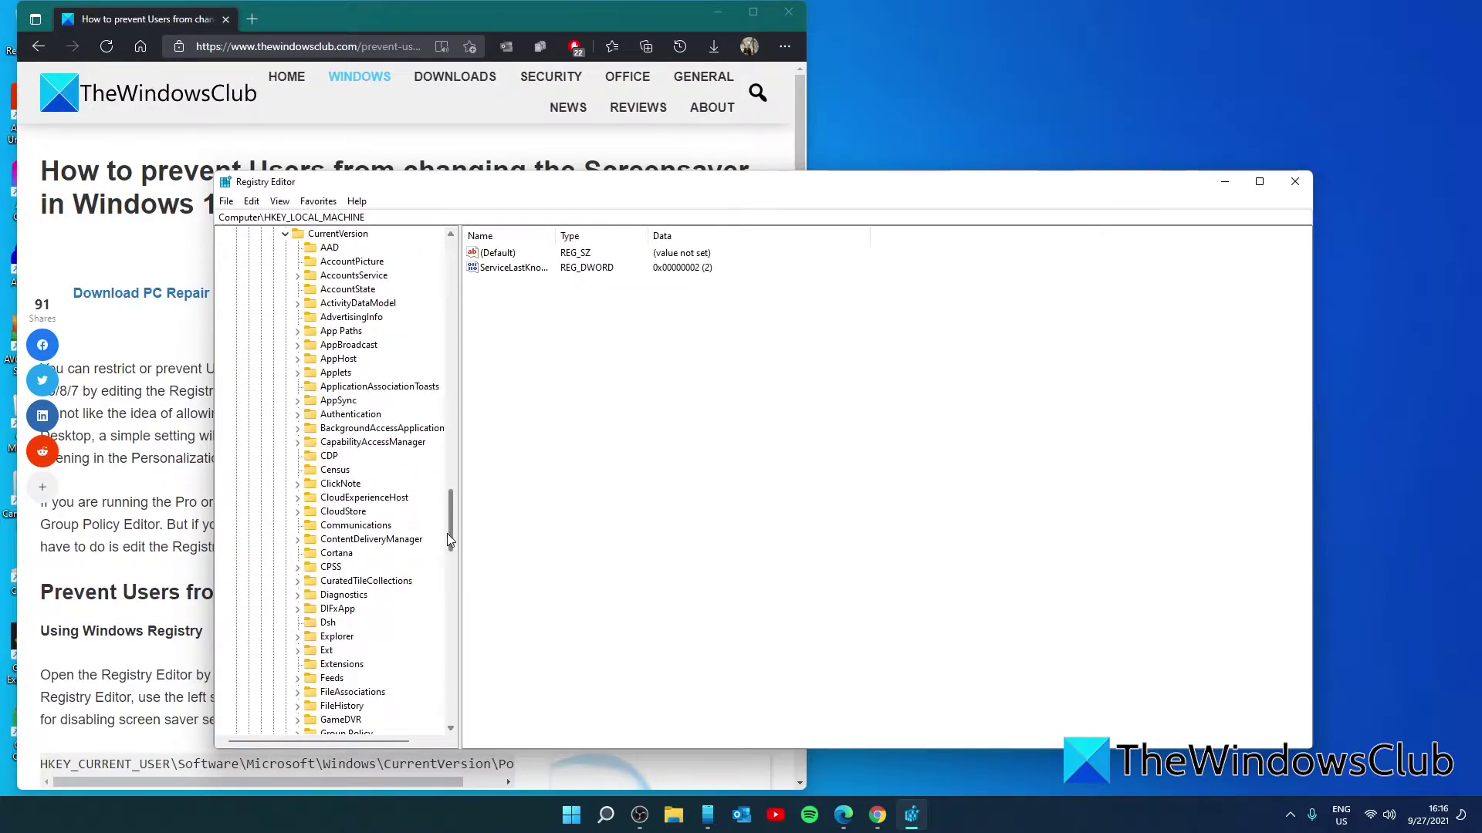
drag(446, 535, 453, 282)
scroll(270, 496, up, 5)
click(235, 275)
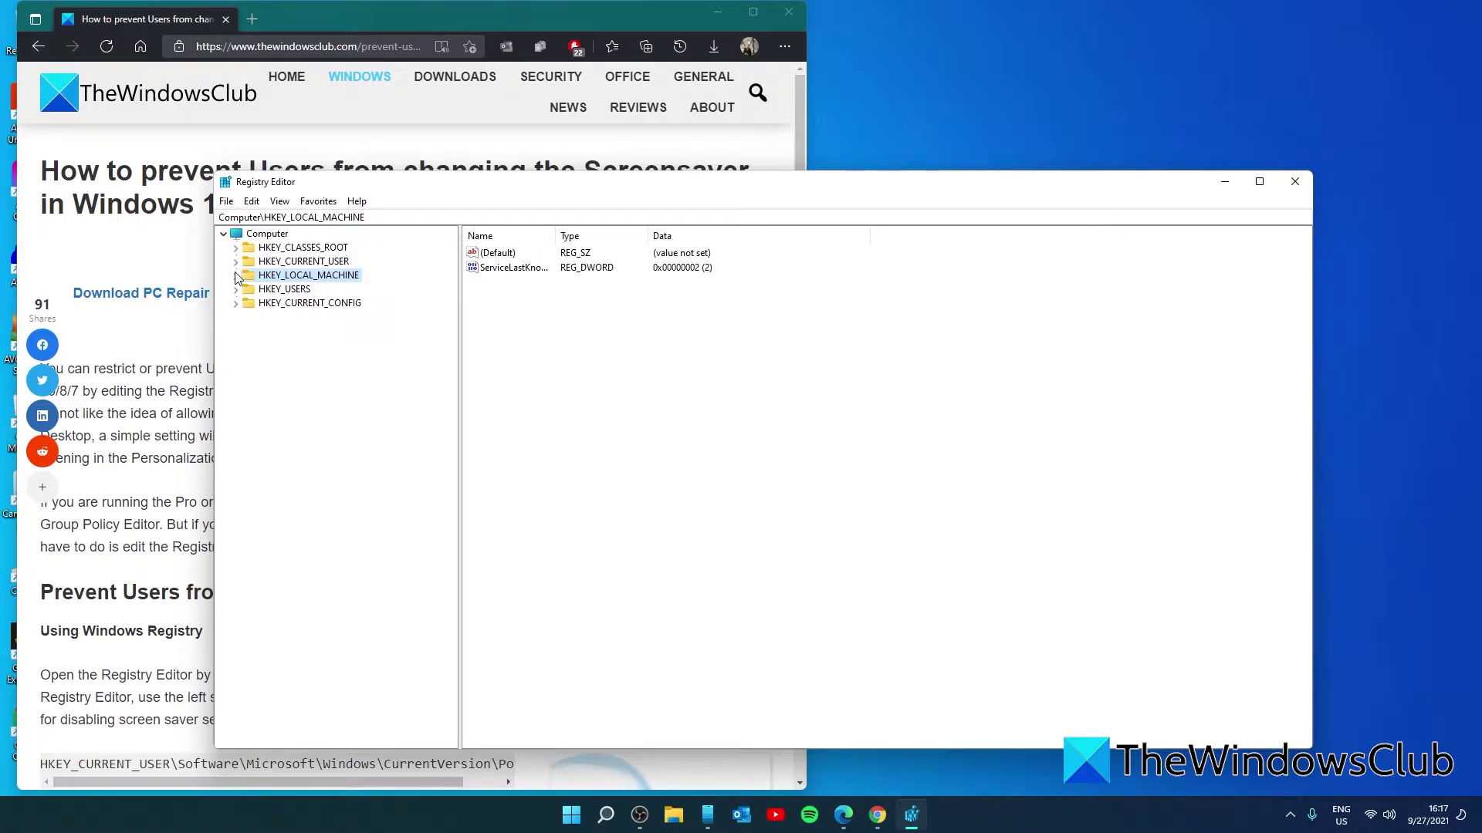
Step: Expand HKEY_LOCAL_MACHINE\SOFTWARE\Microsoft\Windows\CurrentVersion in the tree and select Policies
click(236, 279)
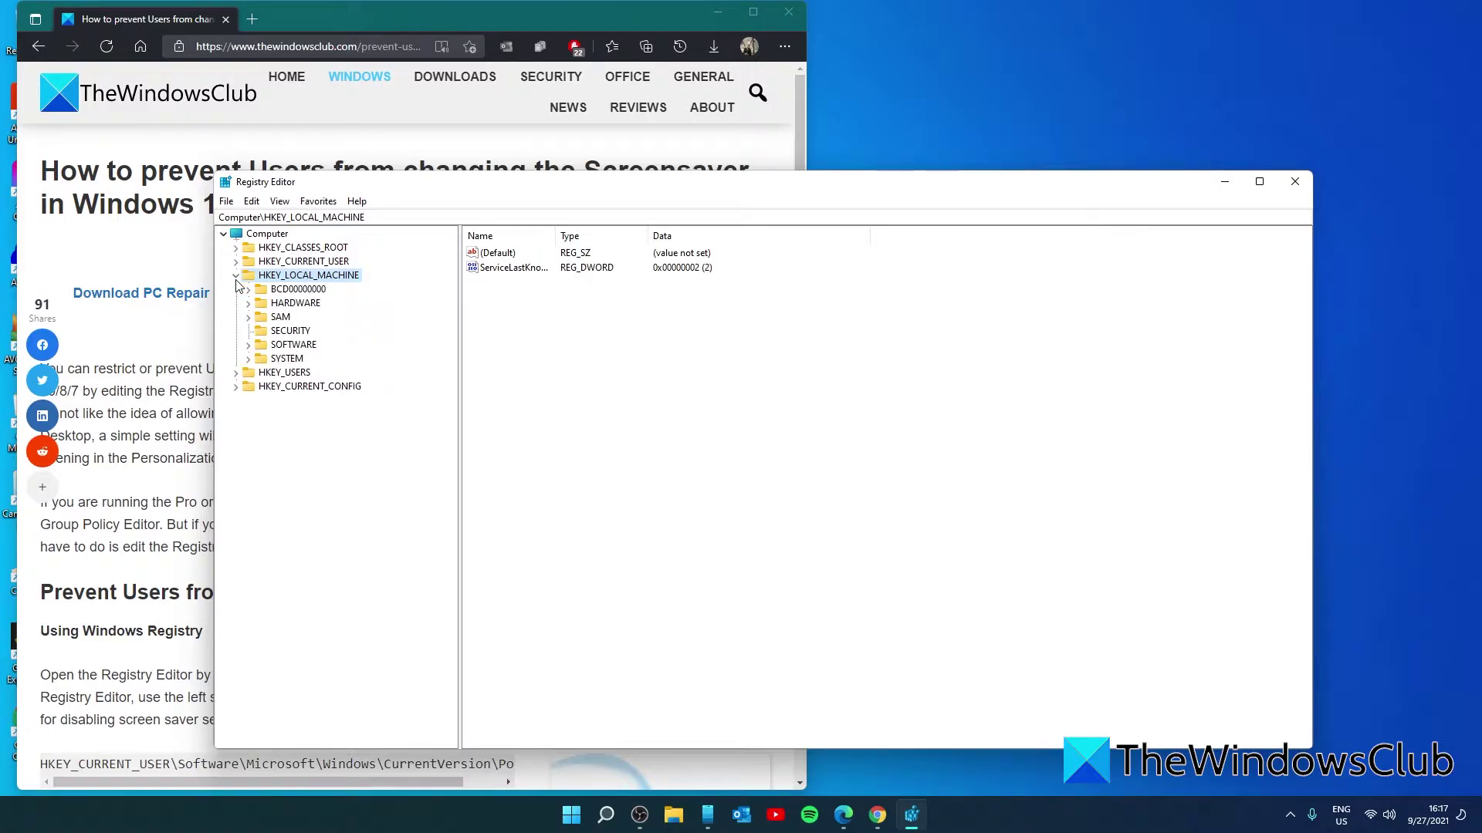
click(248, 345)
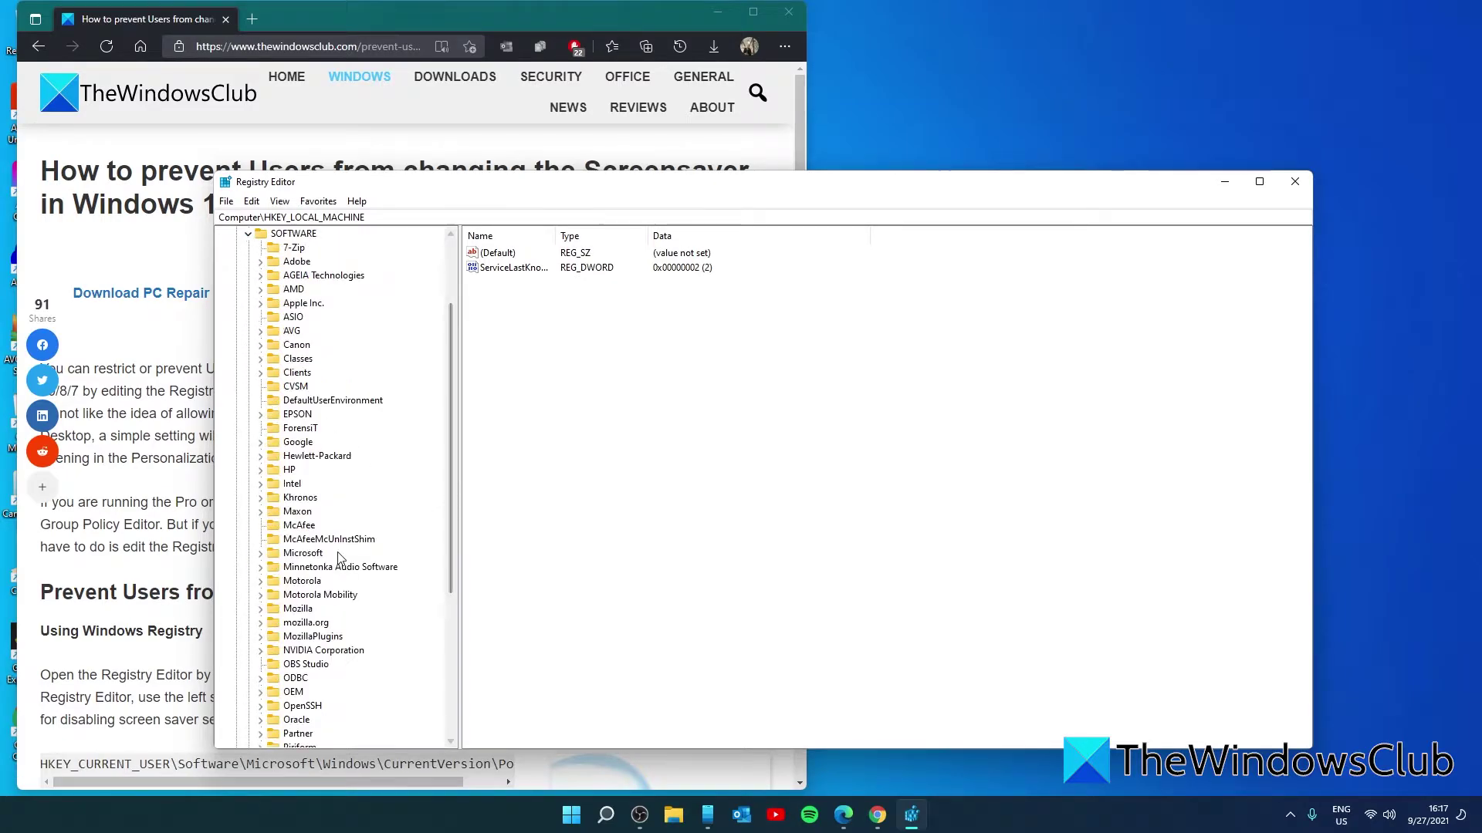
click(261, 556)
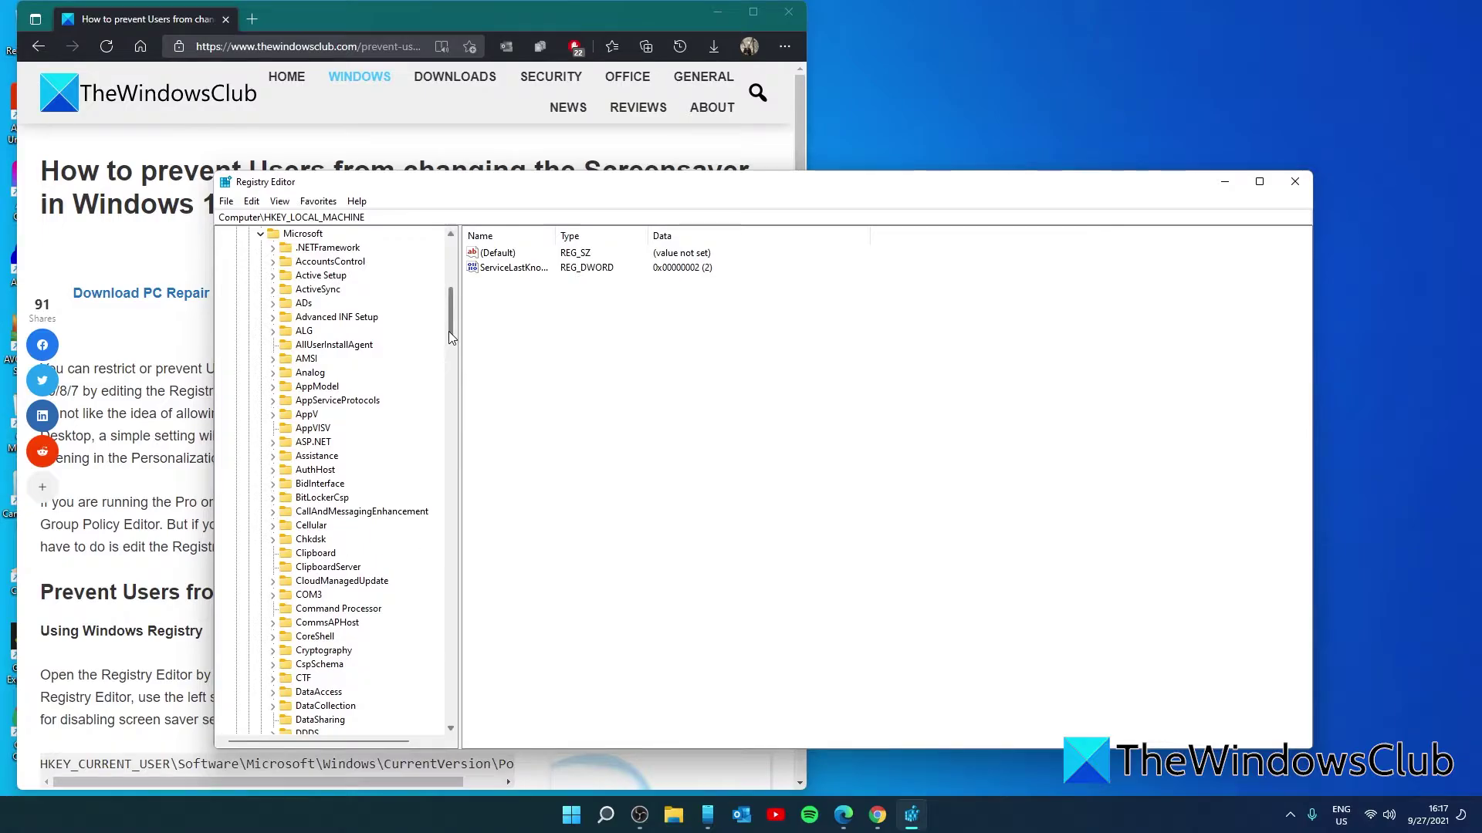
drag(447, 331, 451, 610)
click(274, 613)
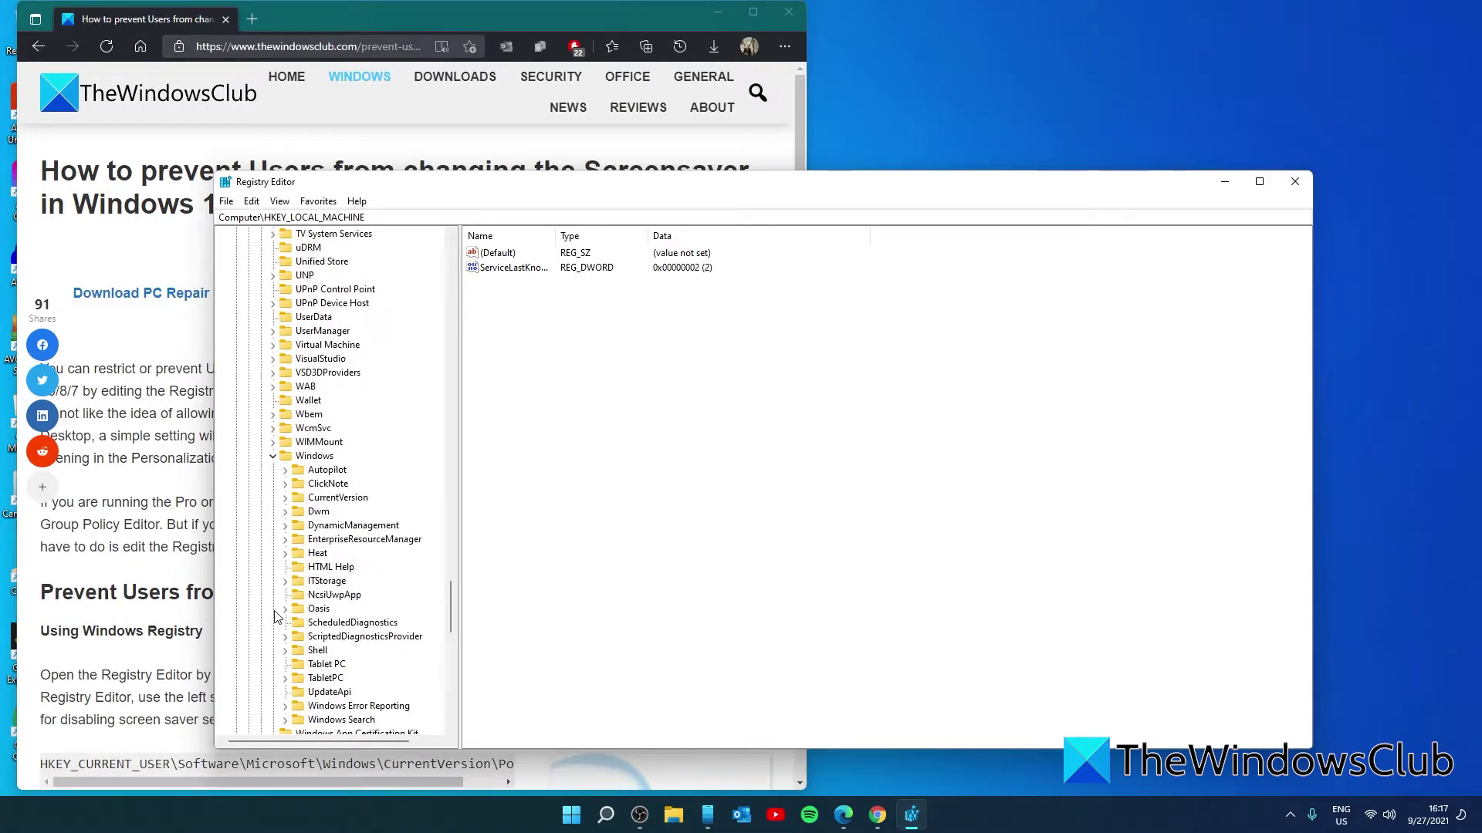
click(285, 497)
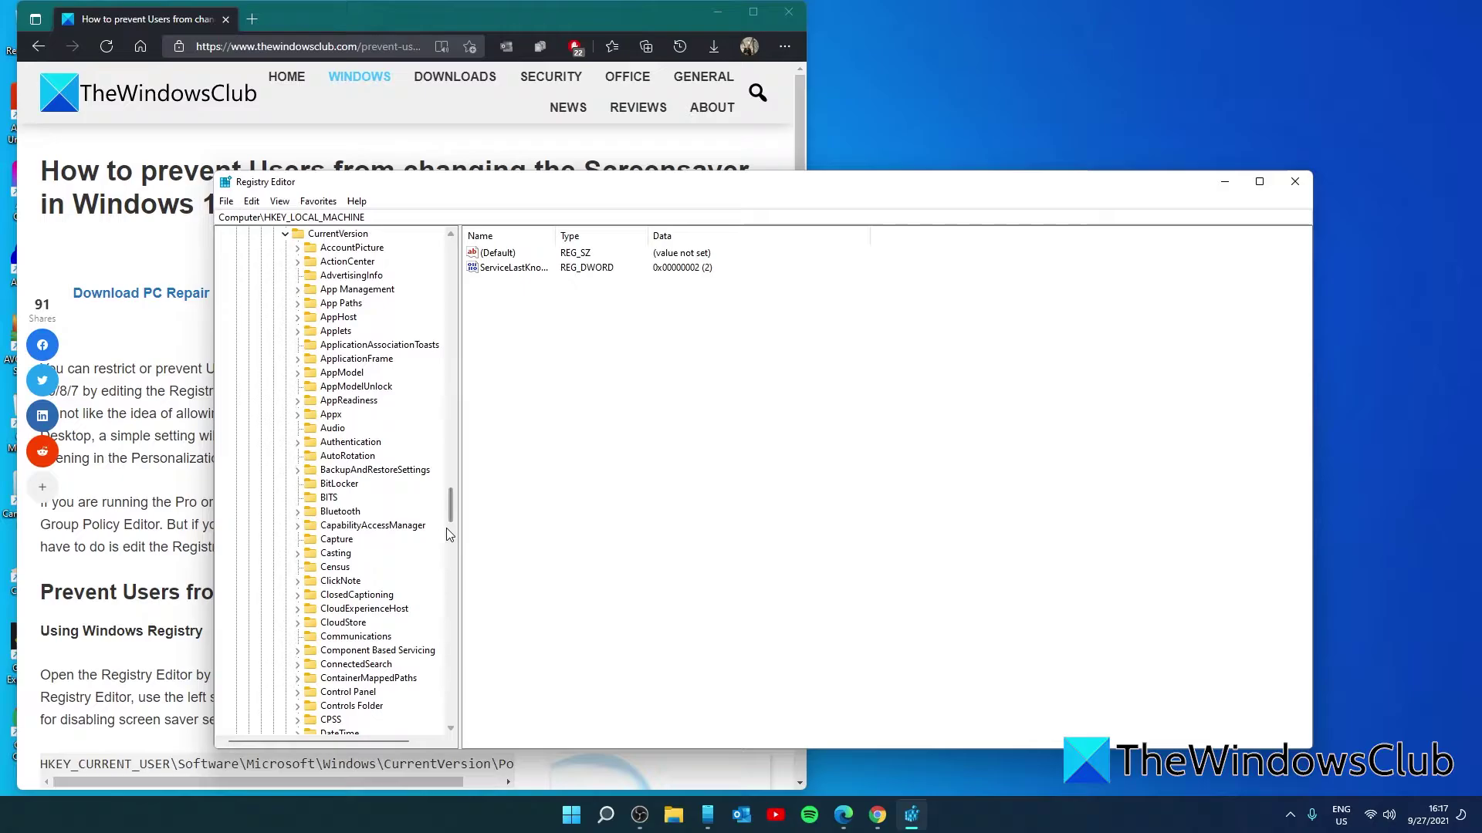
drag(446, 527, 450, 603)
scroll(301, 391, up, 1)
click(301, 389)
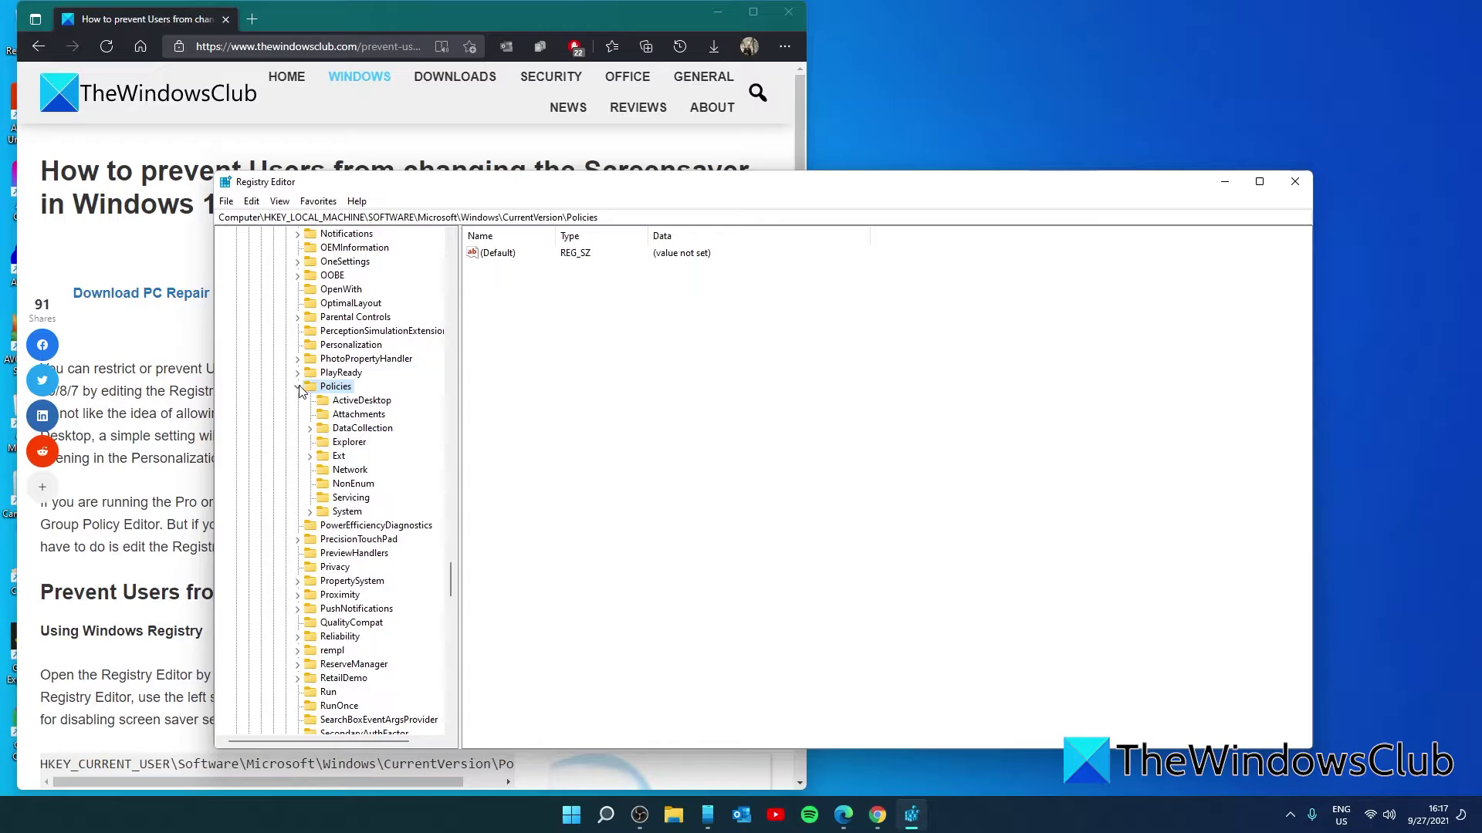
Step: Under Policies\System, create a DWORD (32-bit) value named nodispscrsavpage and open it for editing
click(345, 516)
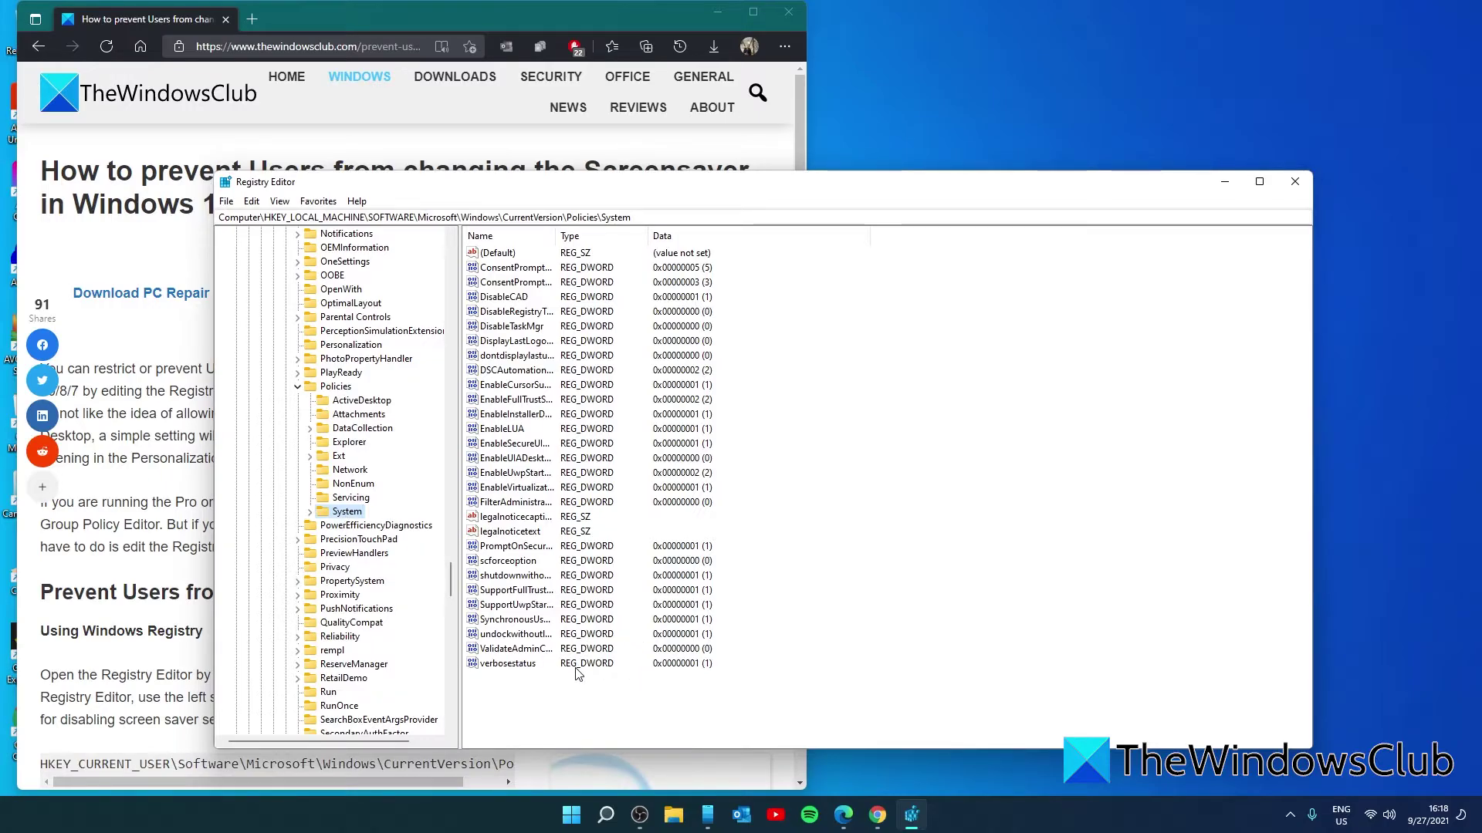
right_click(576, 698)
mouse_move(612, 706)
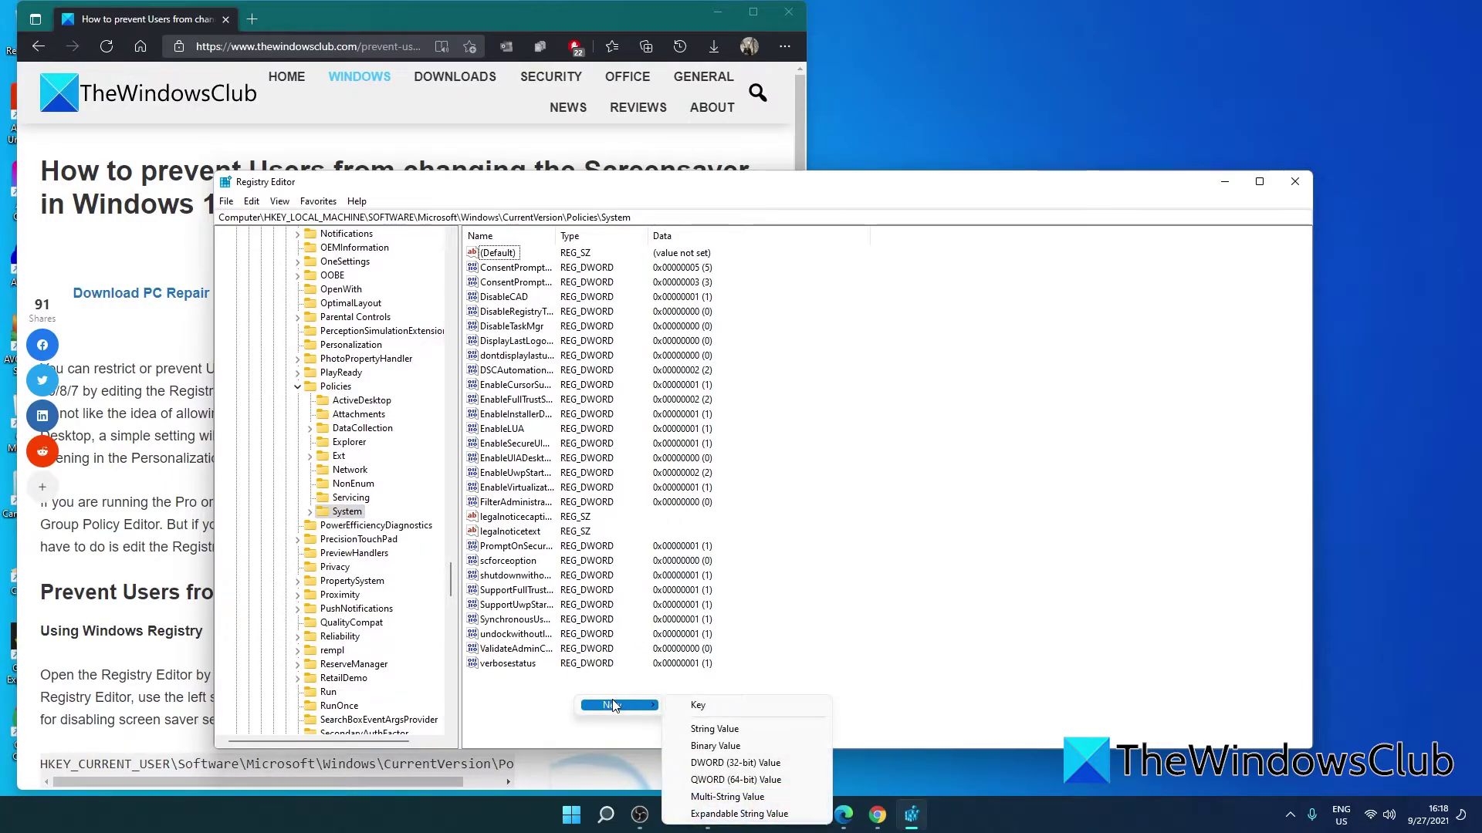
click(708, 763)
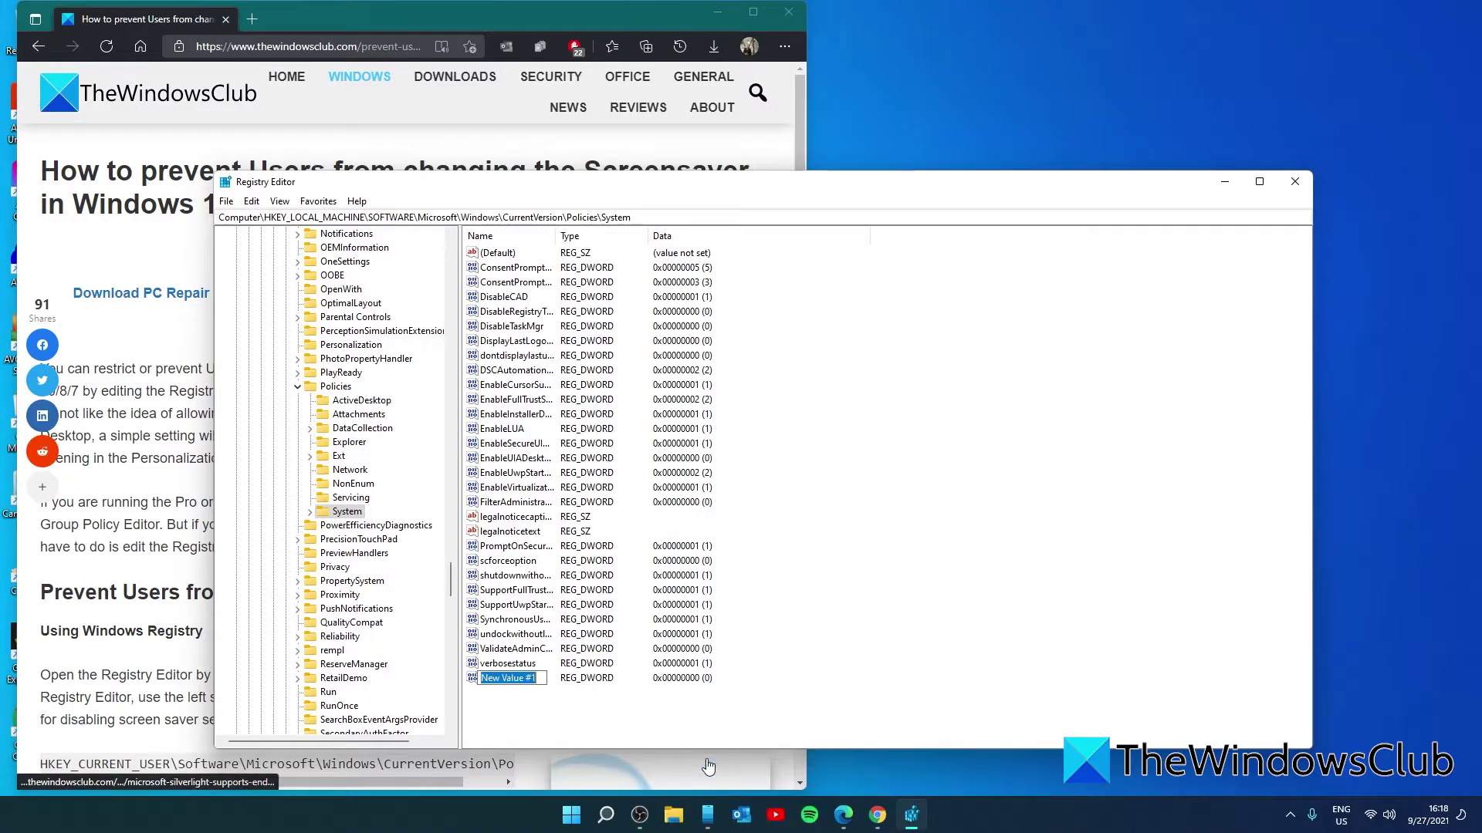
text(n)
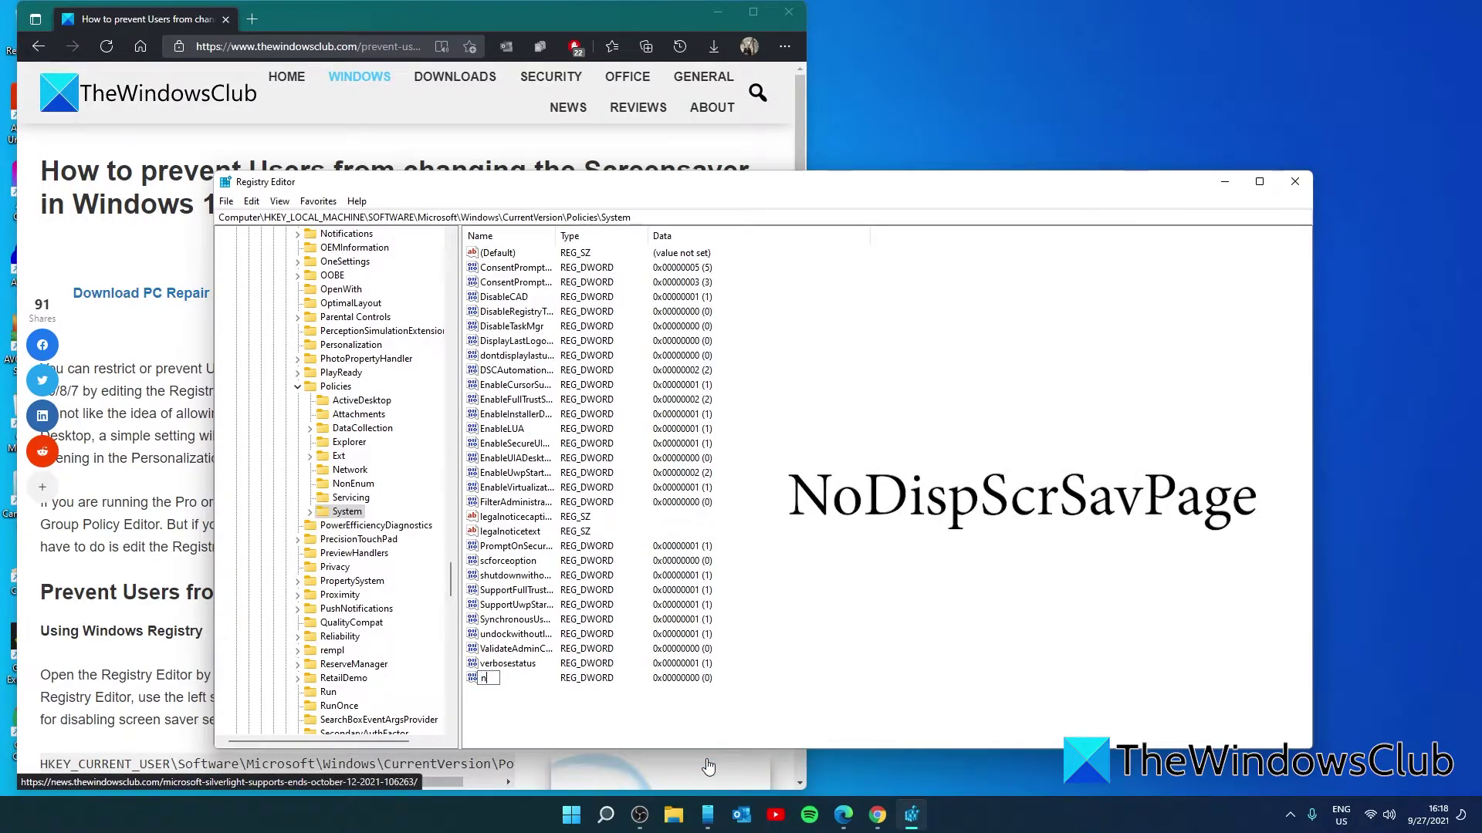
text(odispscr)
text(savpage)
key(Return)
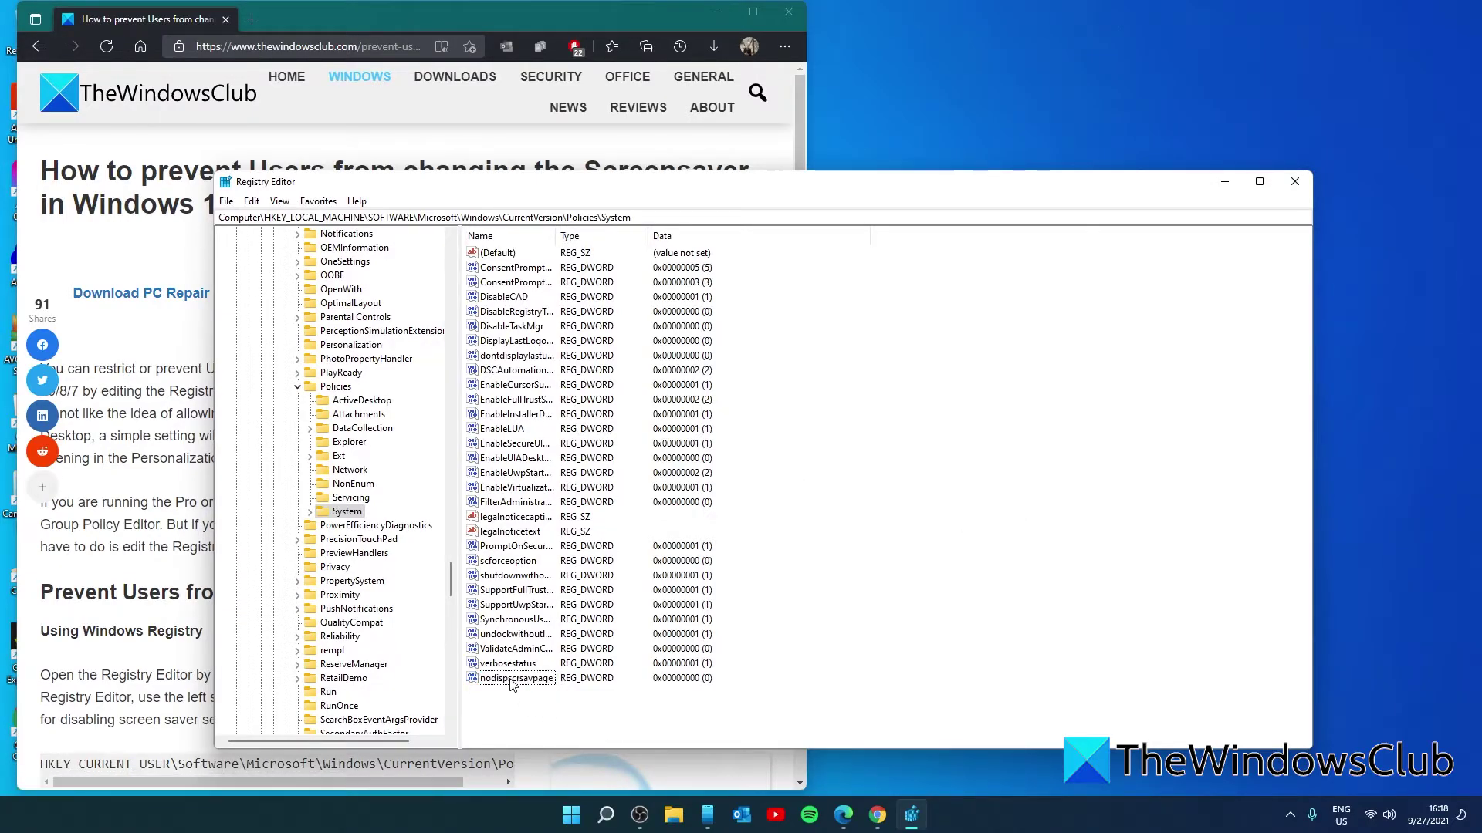
double_click(513, 678)
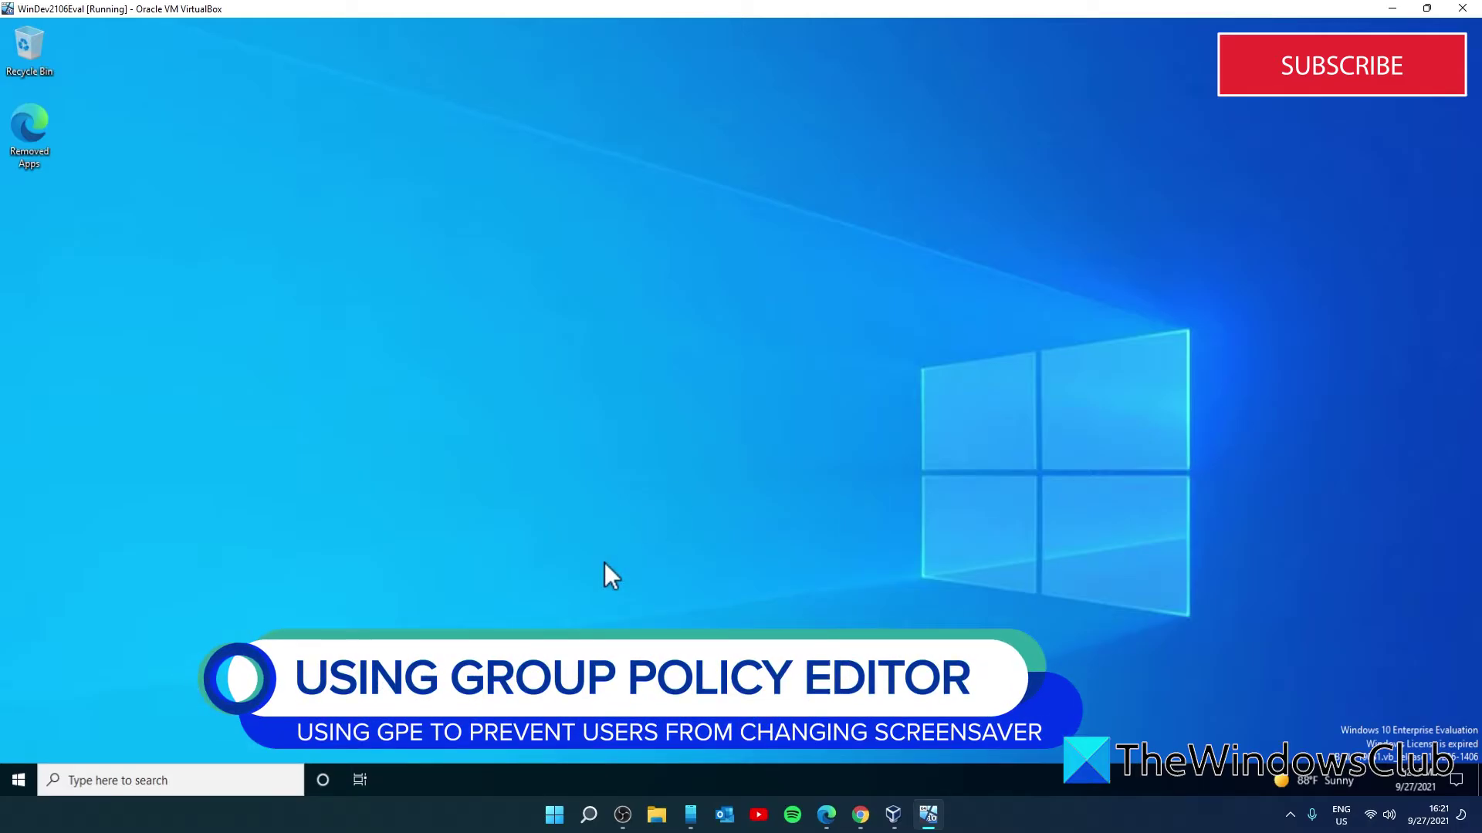
Step: Search 'gpe' from the taskbar and launch Edit group policy
click(91, 780)
text(gped)
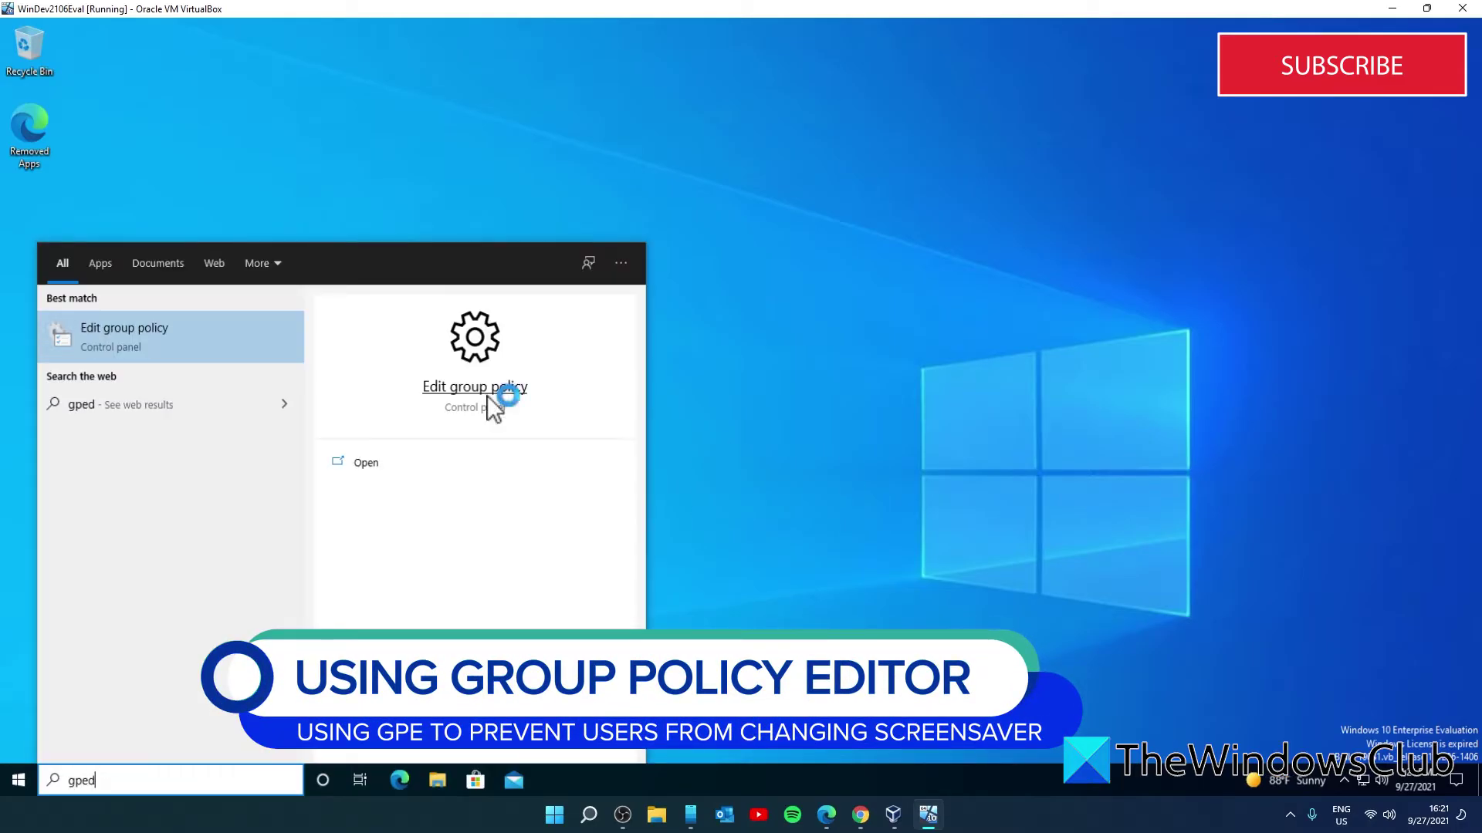
click(489, 386)
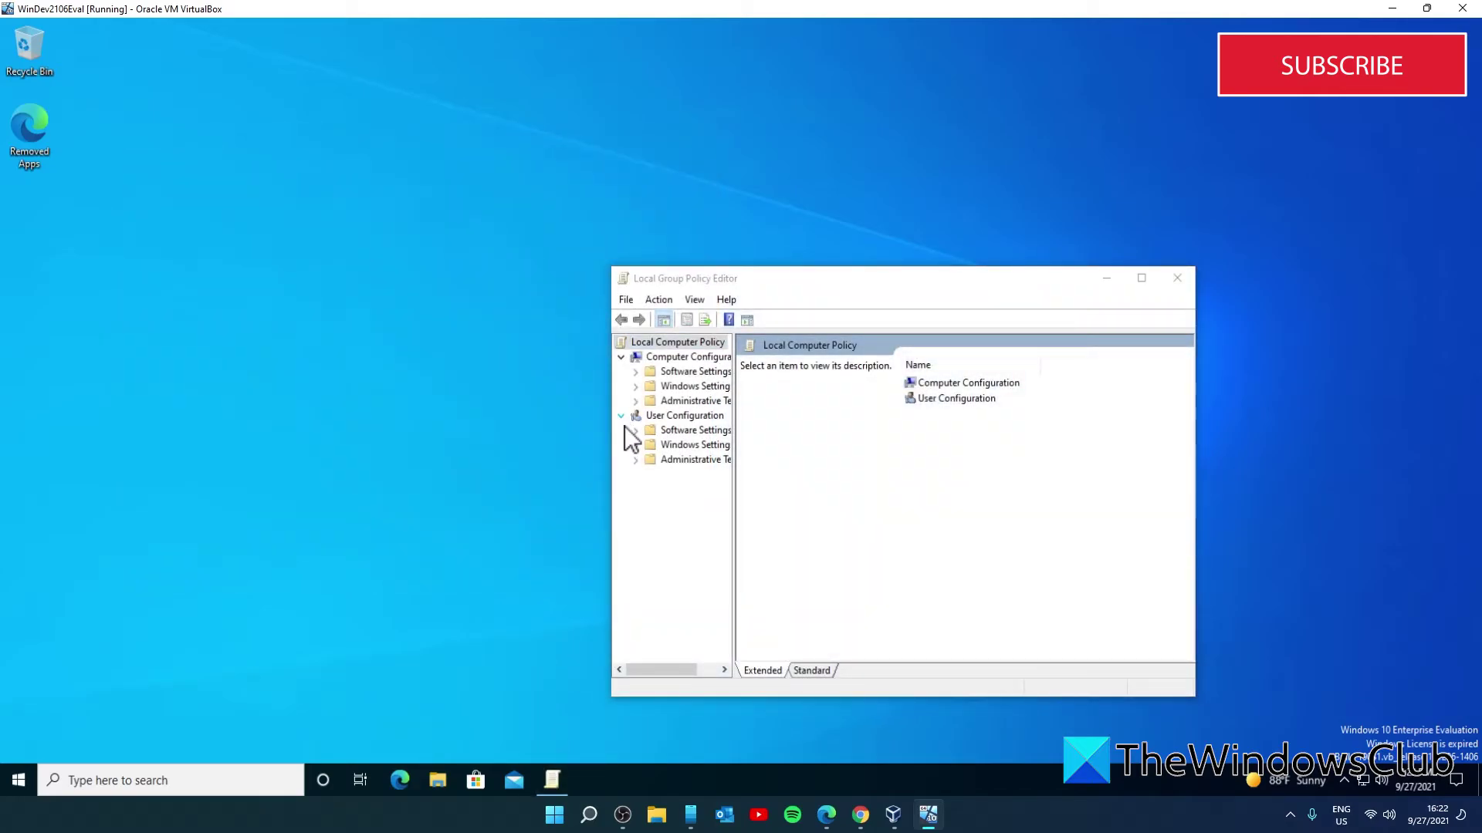
Step: Expand User Configuration > Administrative Templates > Control Panel and select Personalization
click(638, 461)
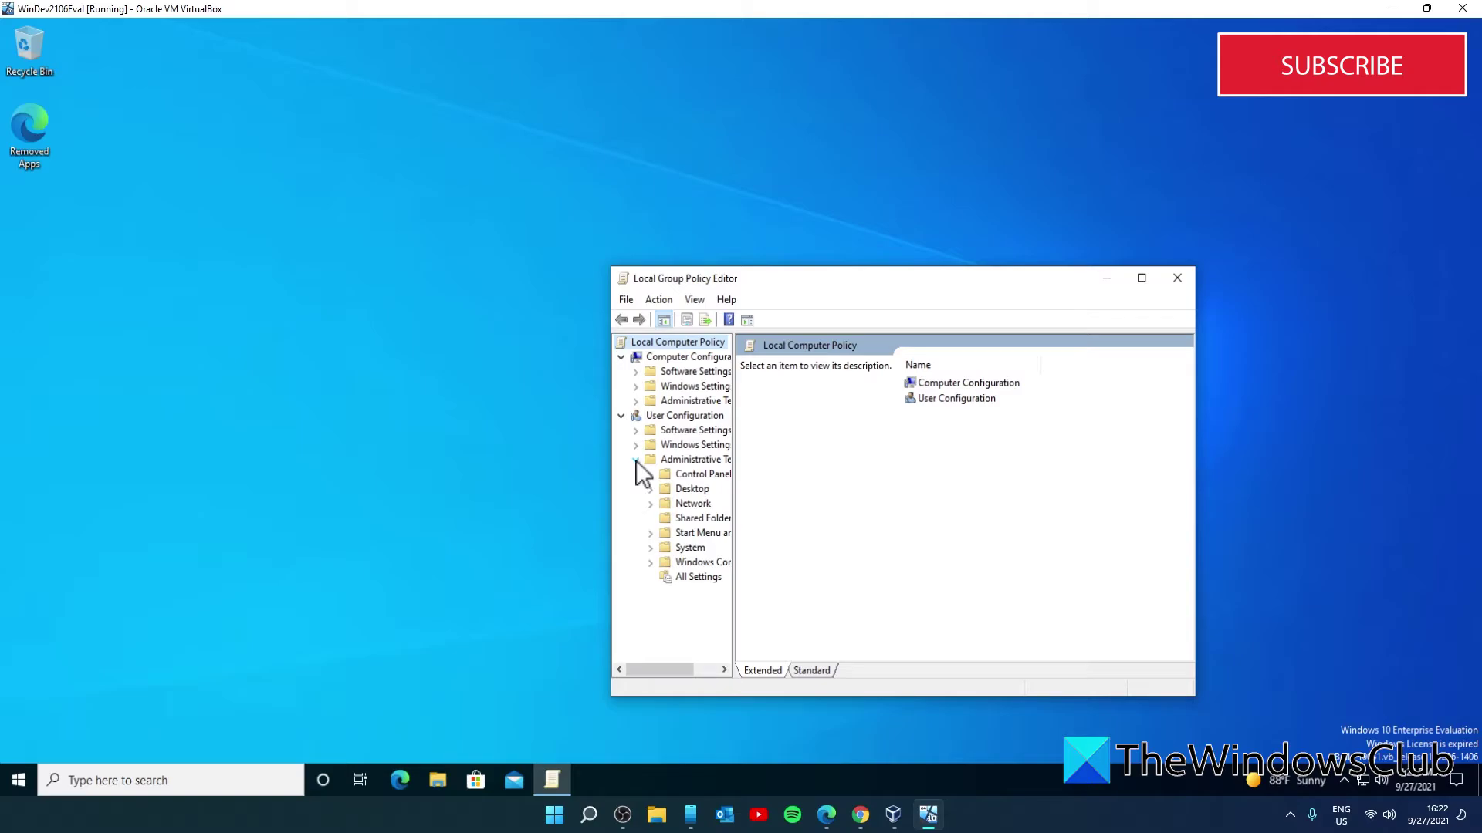
click(649, 475)
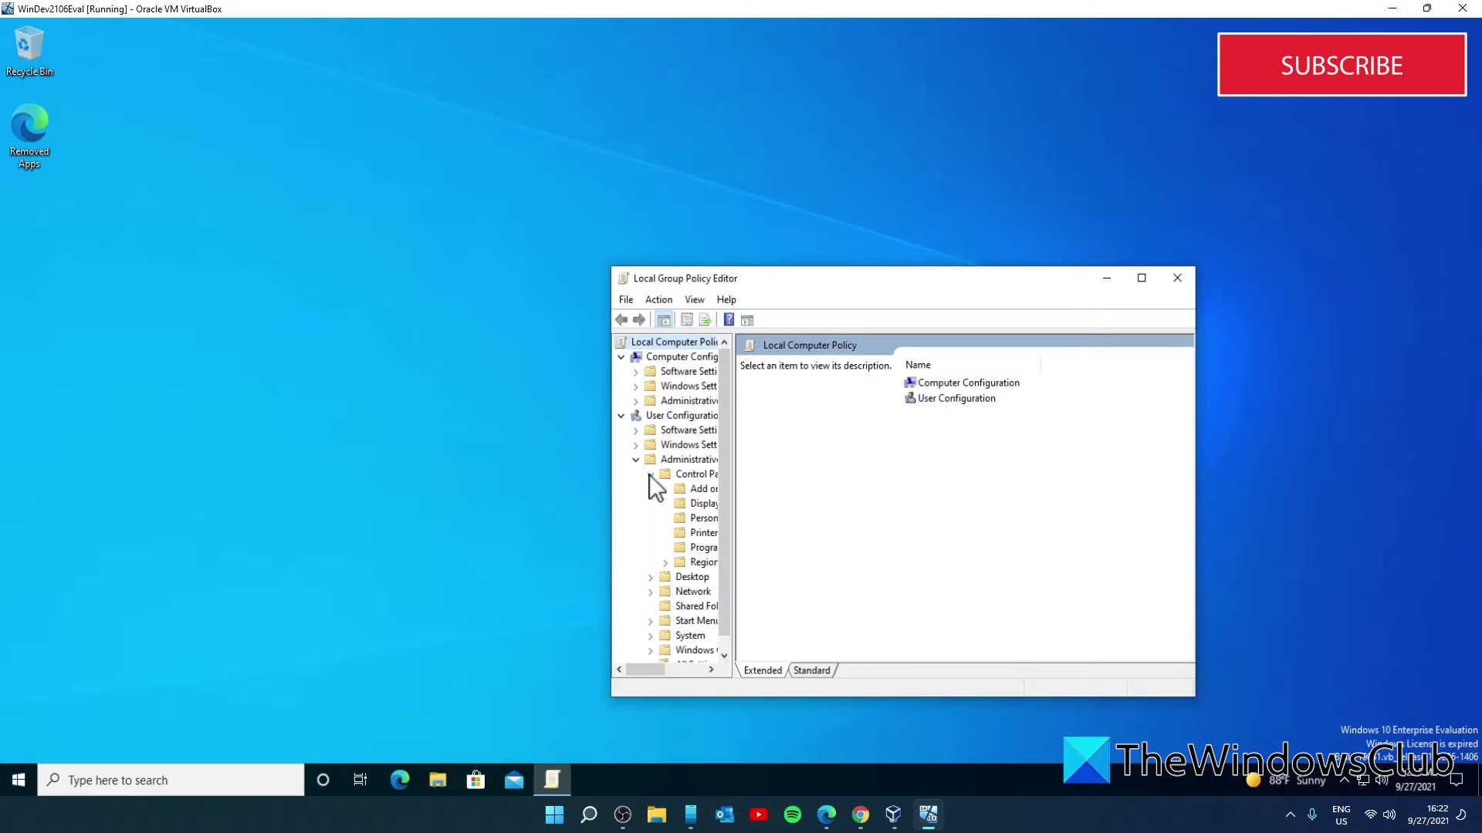
click(694, 519)
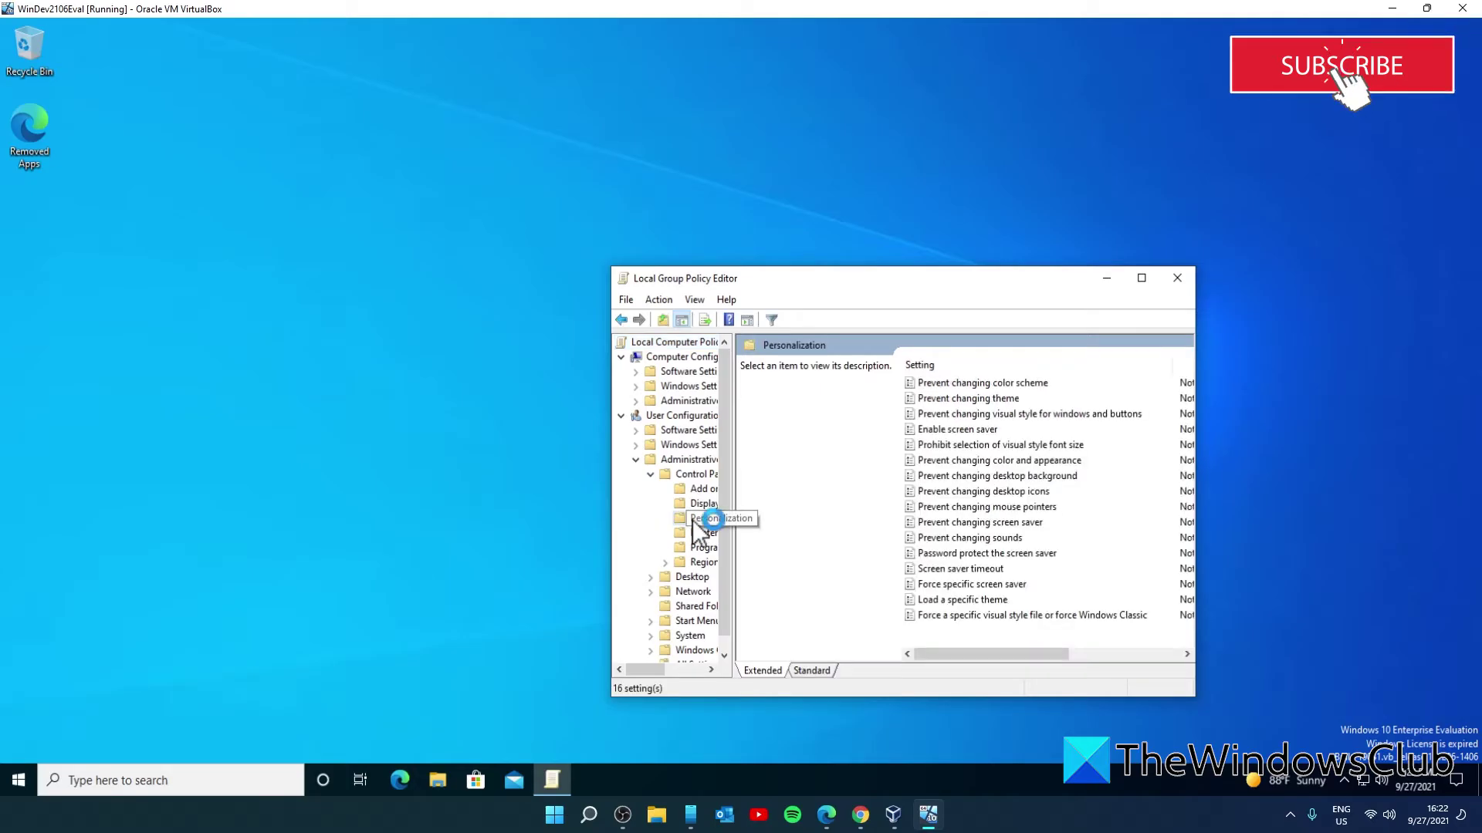
Step: Set 'Prevent changing screen saver' to Enabled, apply it, and close the dialog with OK
click(979, 525)
double_click(978, 525)
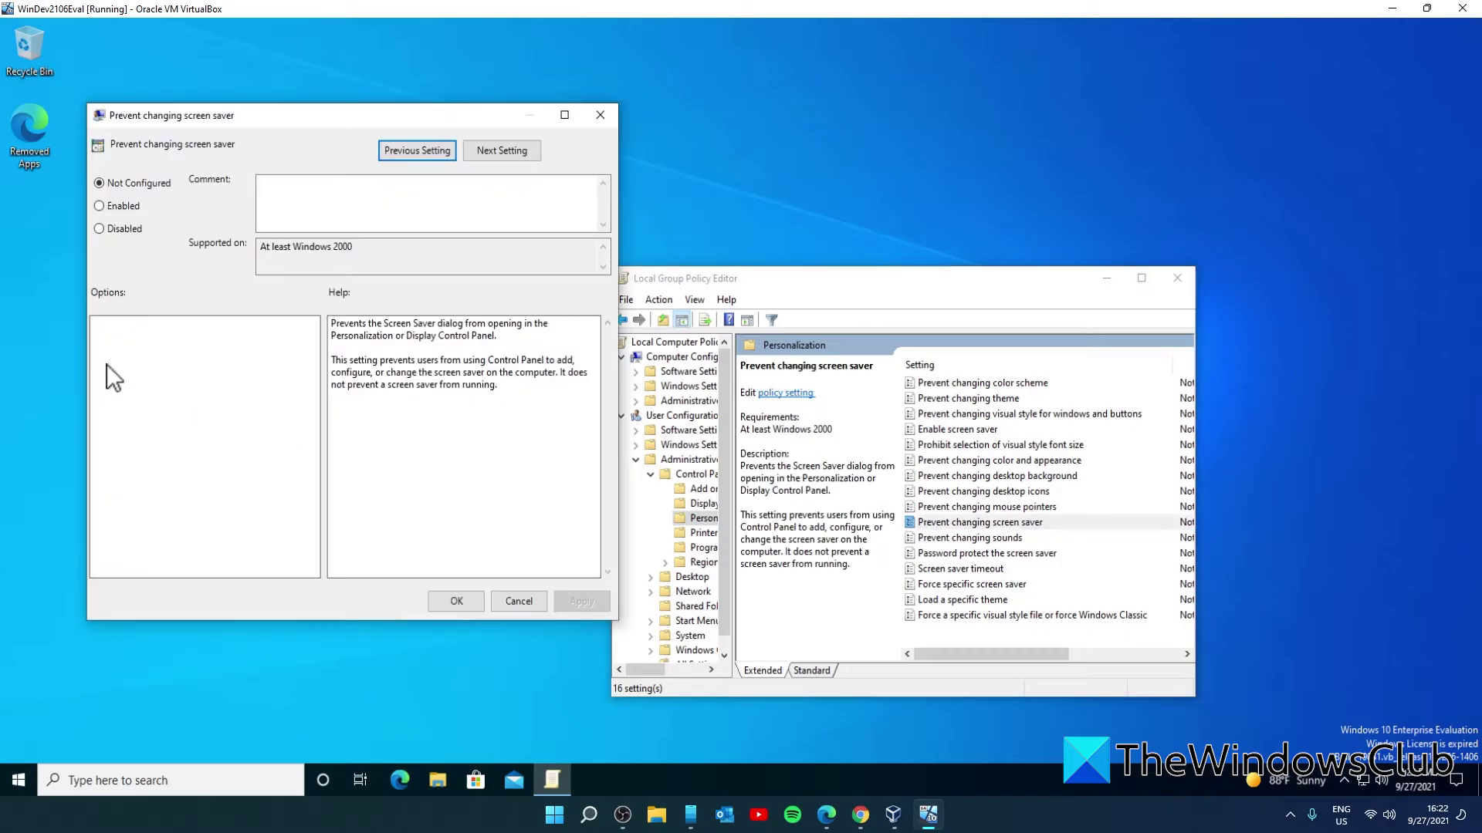
click(99, 206)
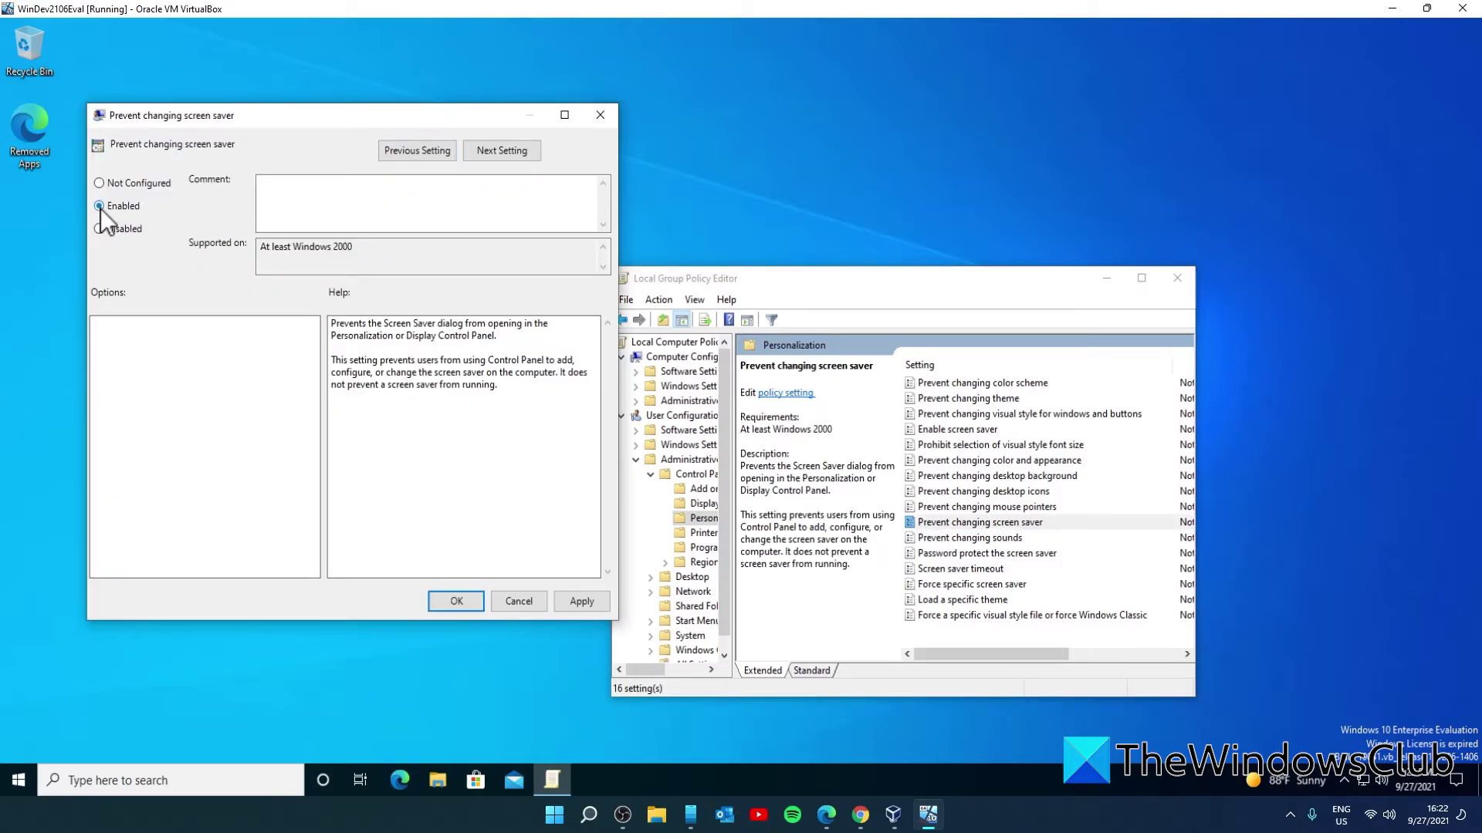
click(582, 600)
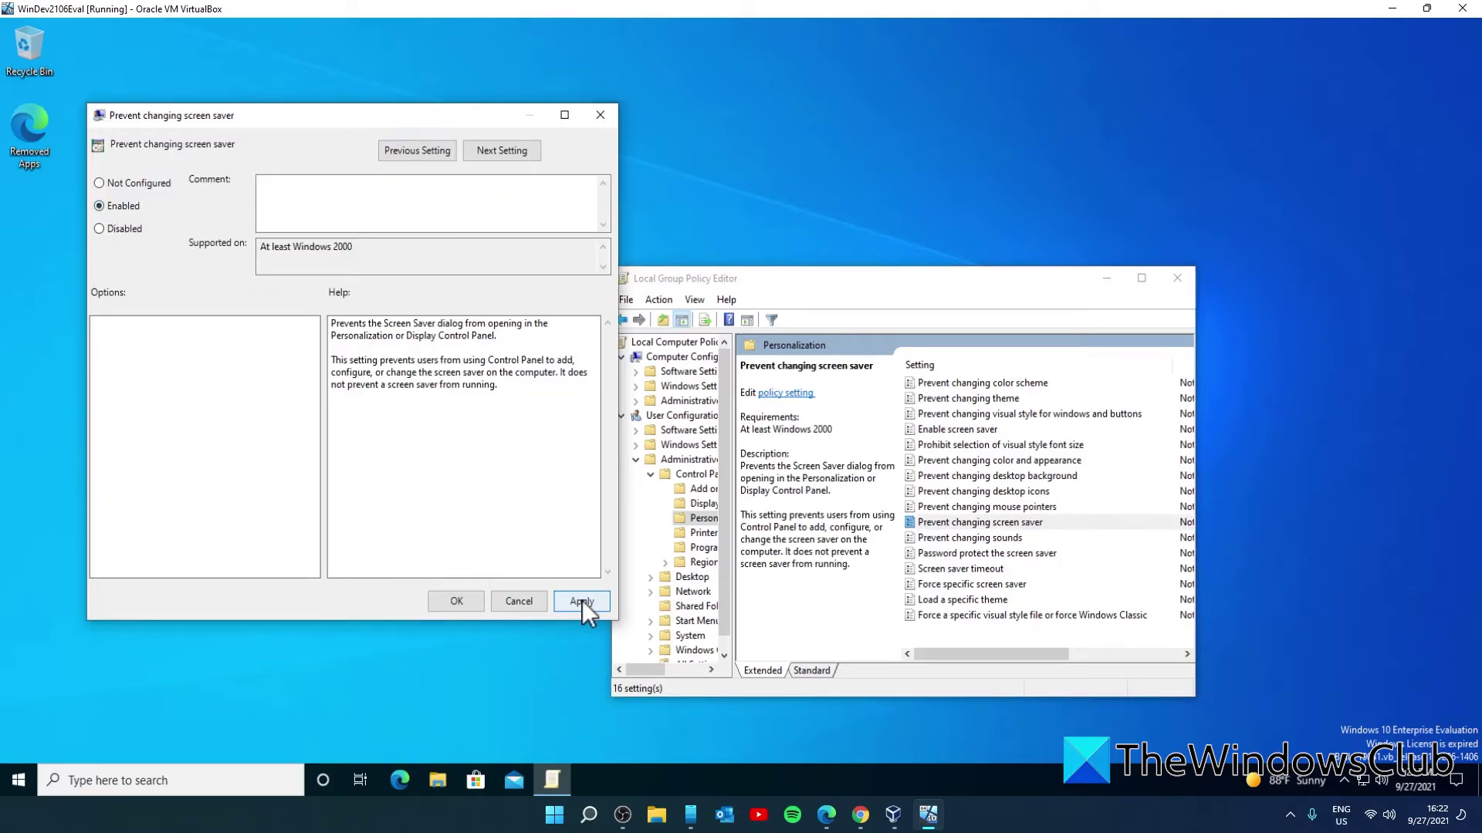
click(456, 601)
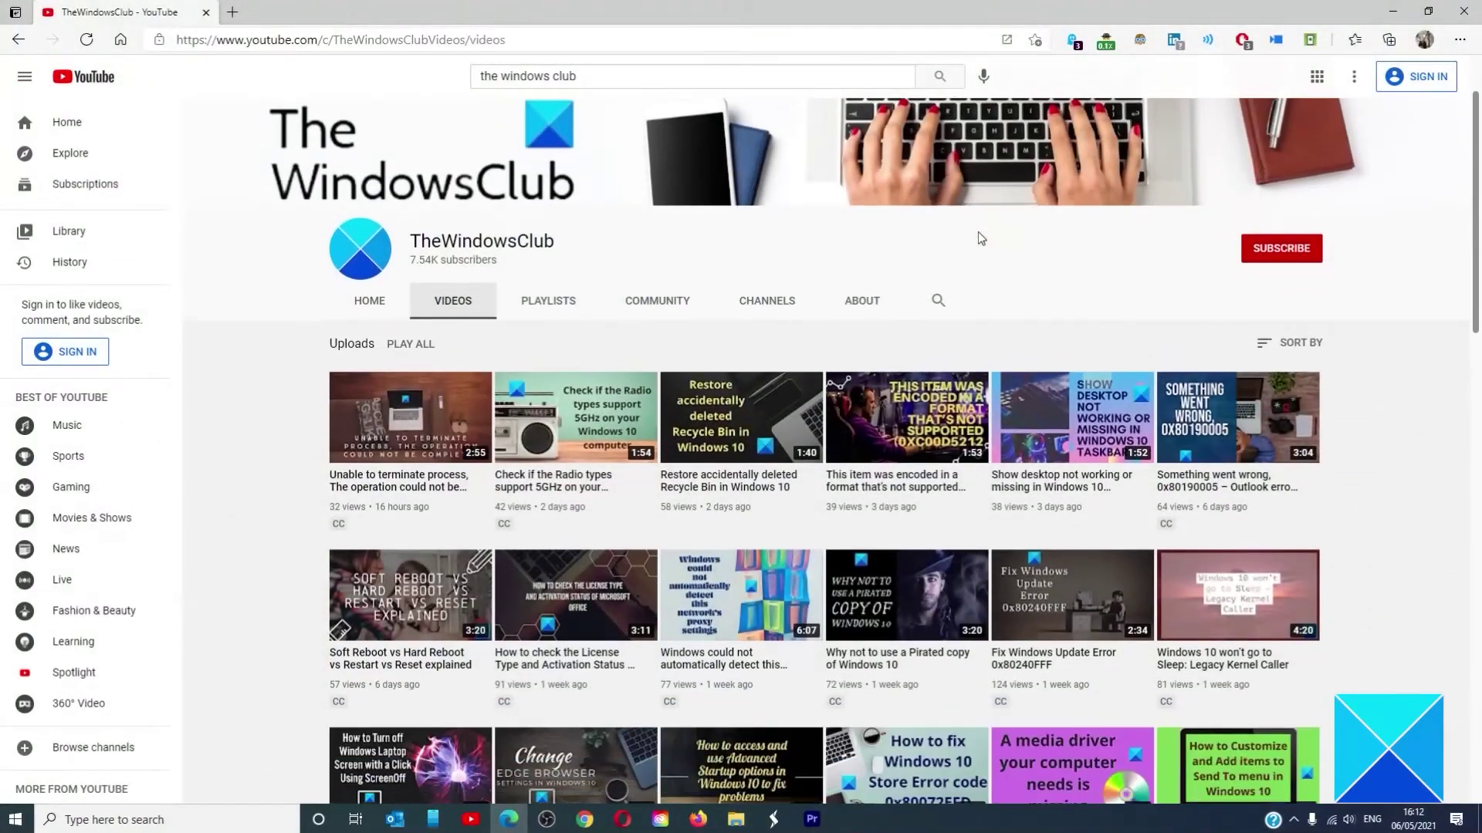
scroll(979, 232, down, 6)
scroll(978, 239, down, 10)
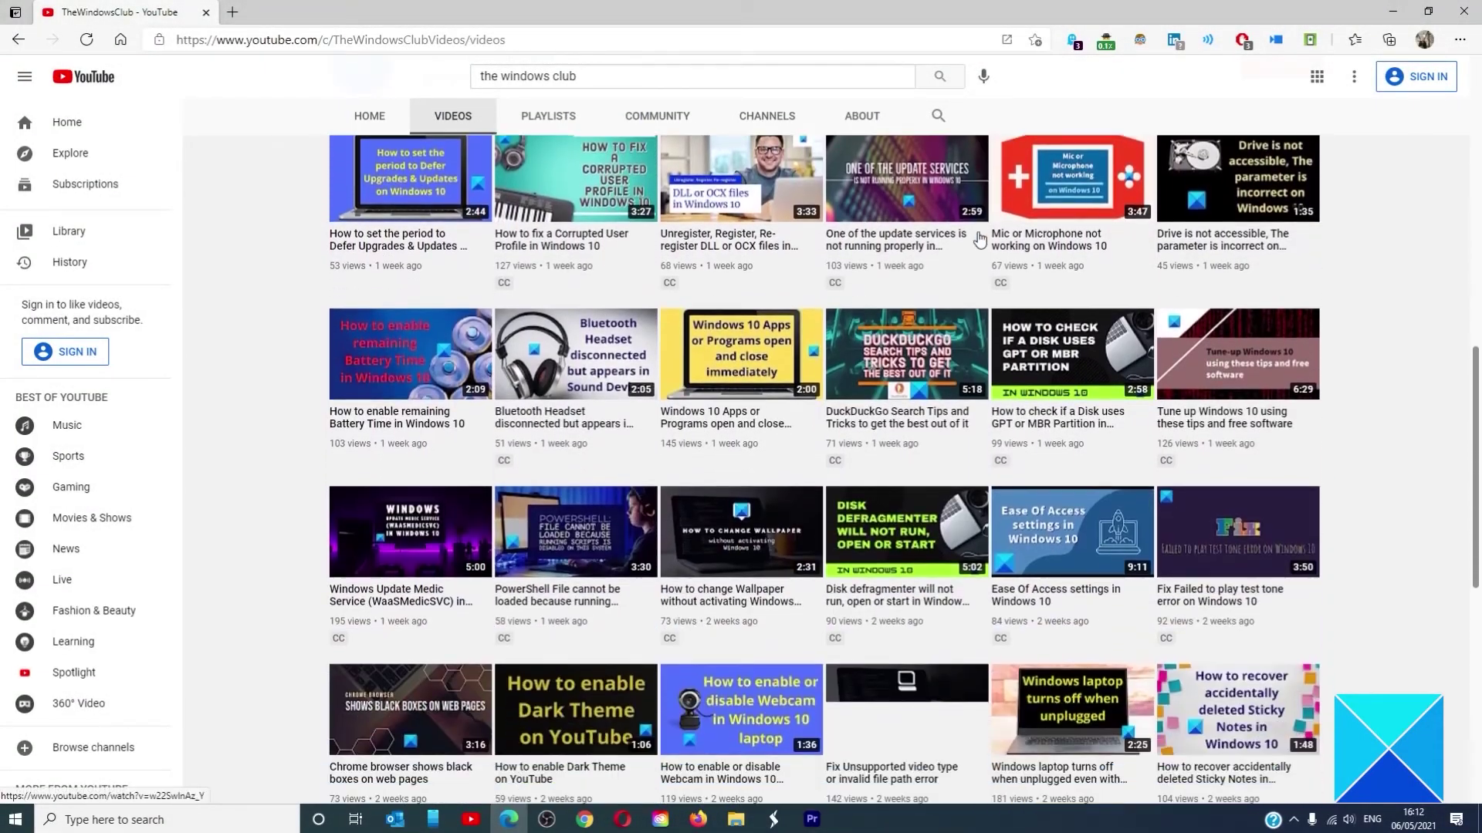
scroll(978, 239, up, 12)
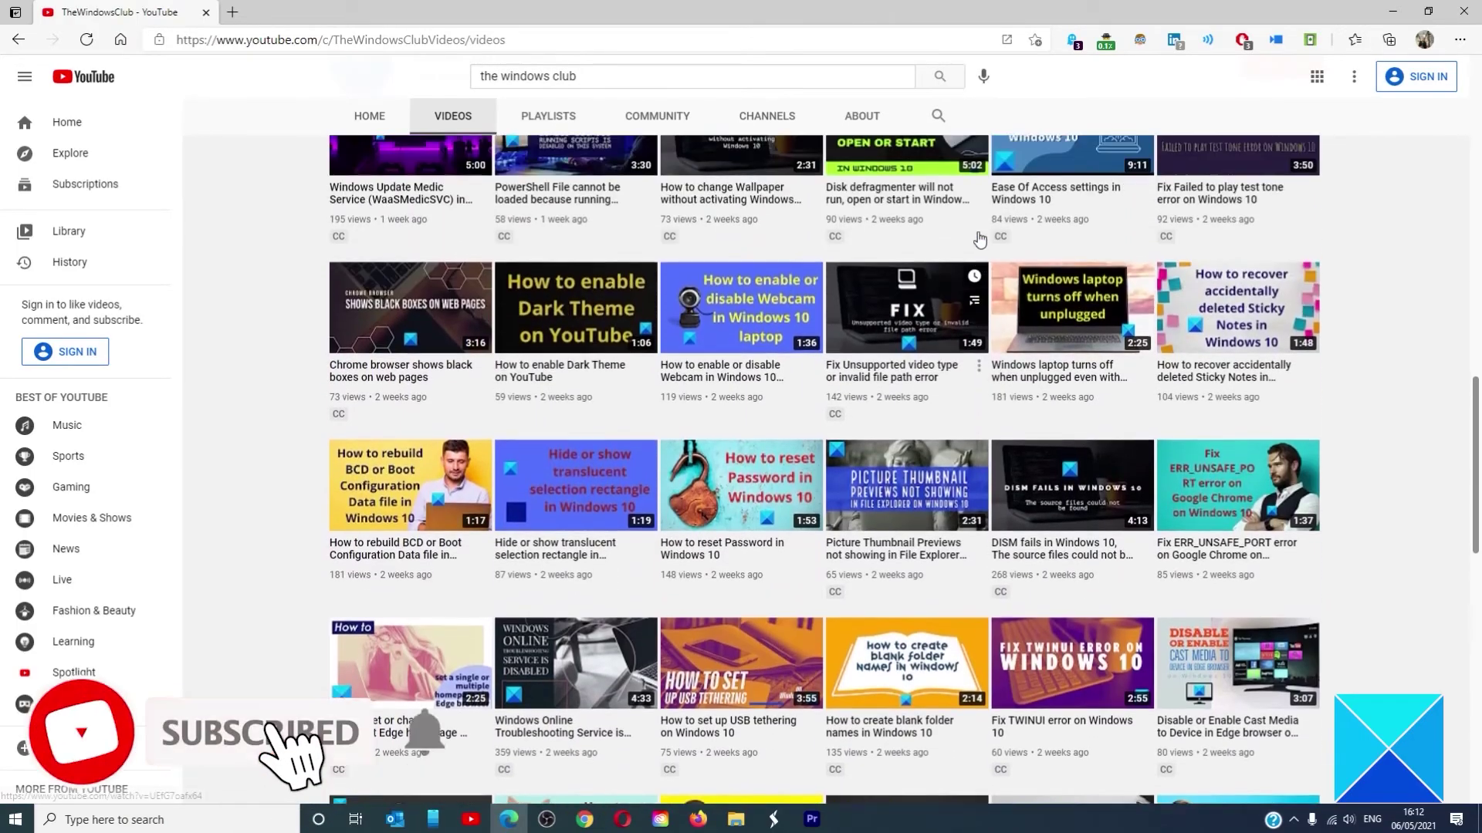
scroll(979, 239, up, 7)
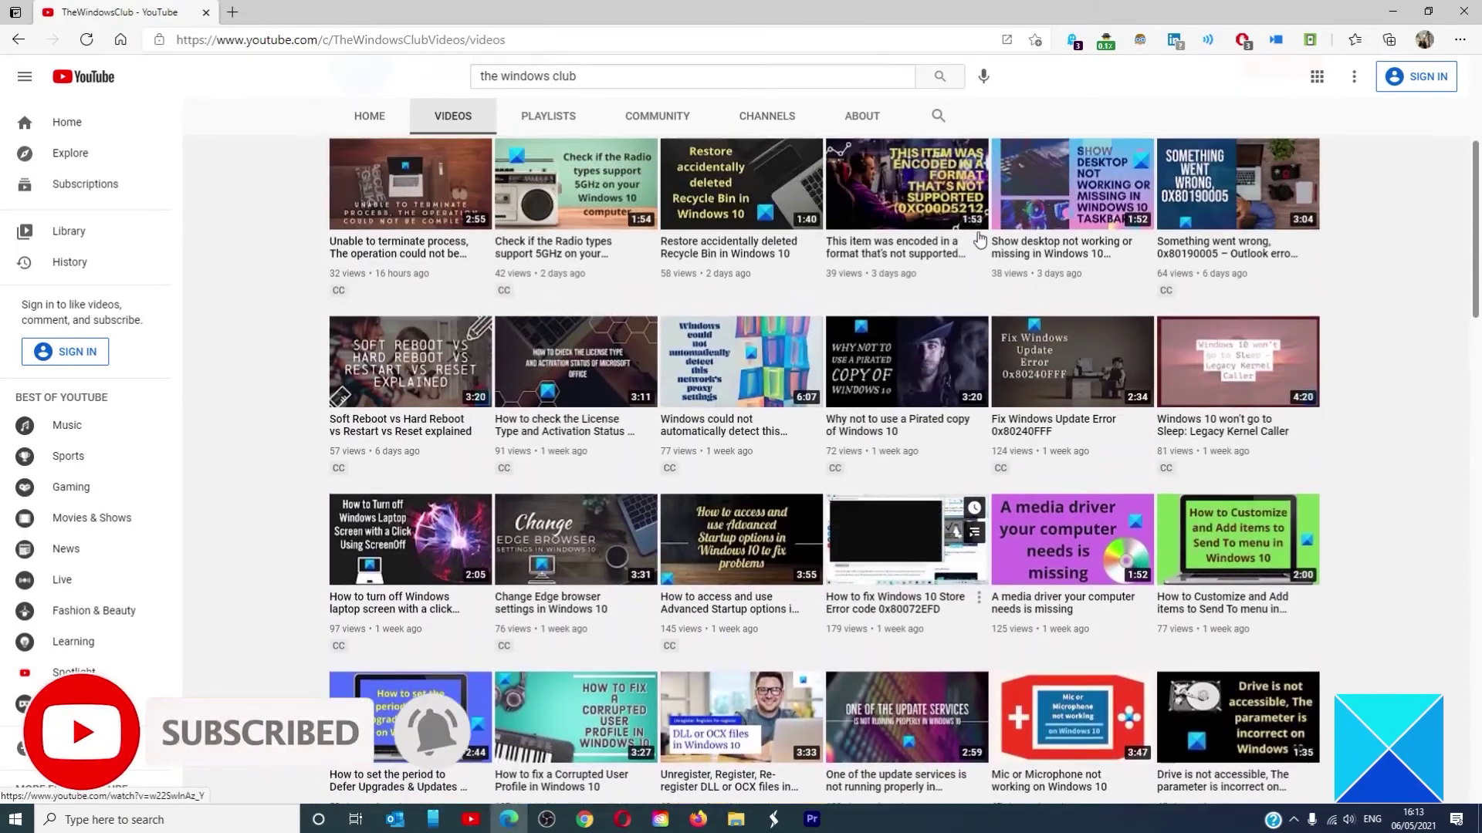